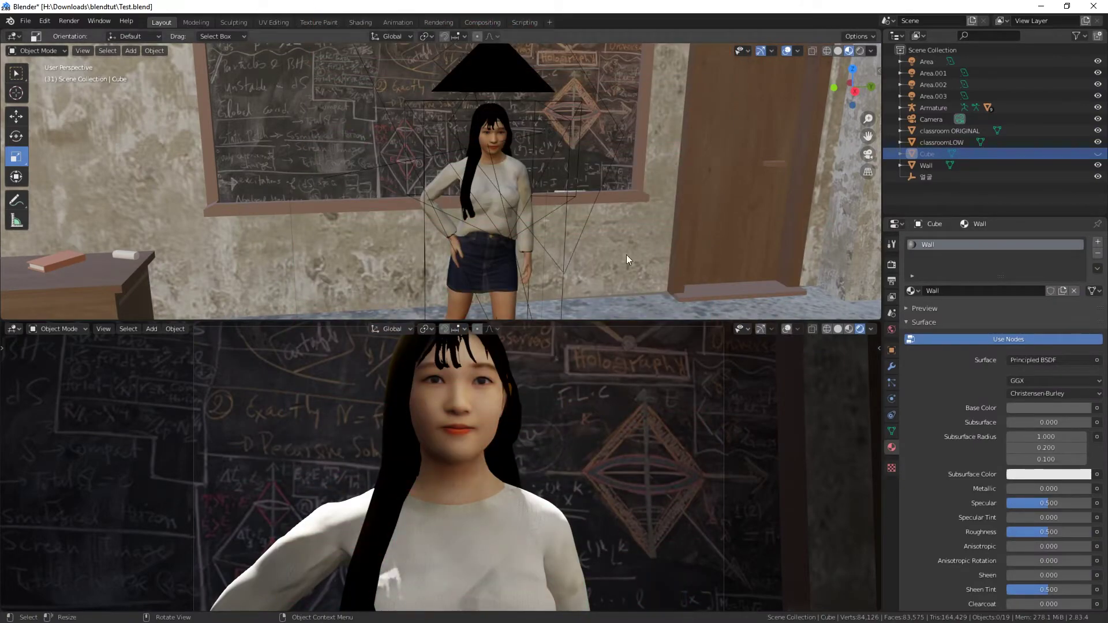
# Step: Toggle classroom ORIGINAL's Outliner eye icon repeatedly to compare, leaving it visible
pyautogui.moveTo(636, 182)
pyautogui.mouseDown(button='middle')
pyautogui.moveTo(502, 175)
pyautogui.moveTo(646, 175)
pyautogui.mouseUp(button='middle')
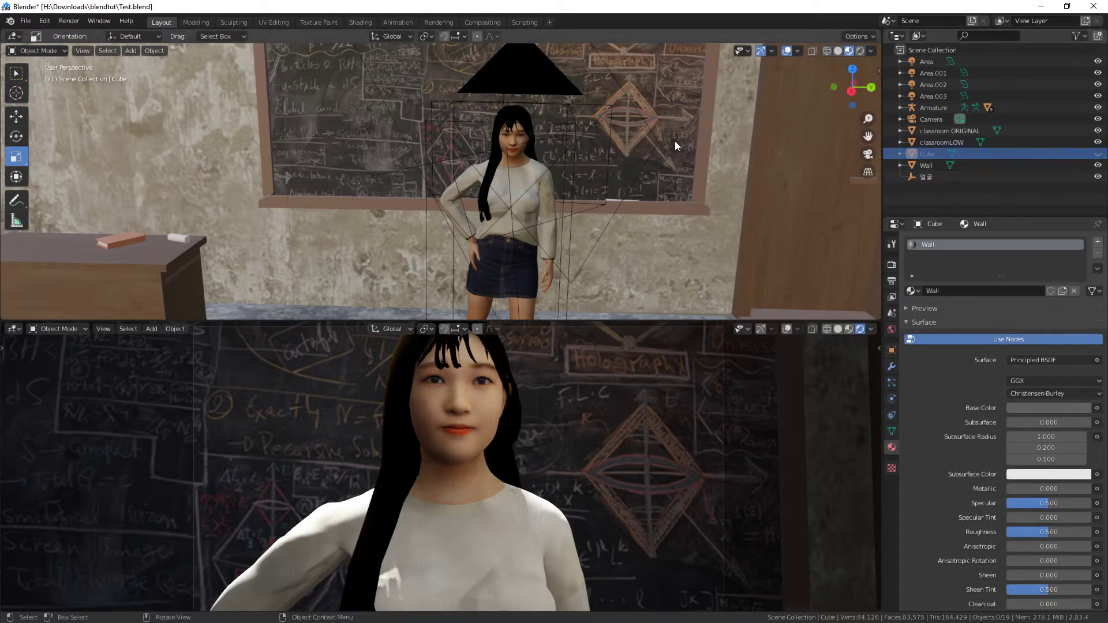
pyautogui.click(1100, 132)
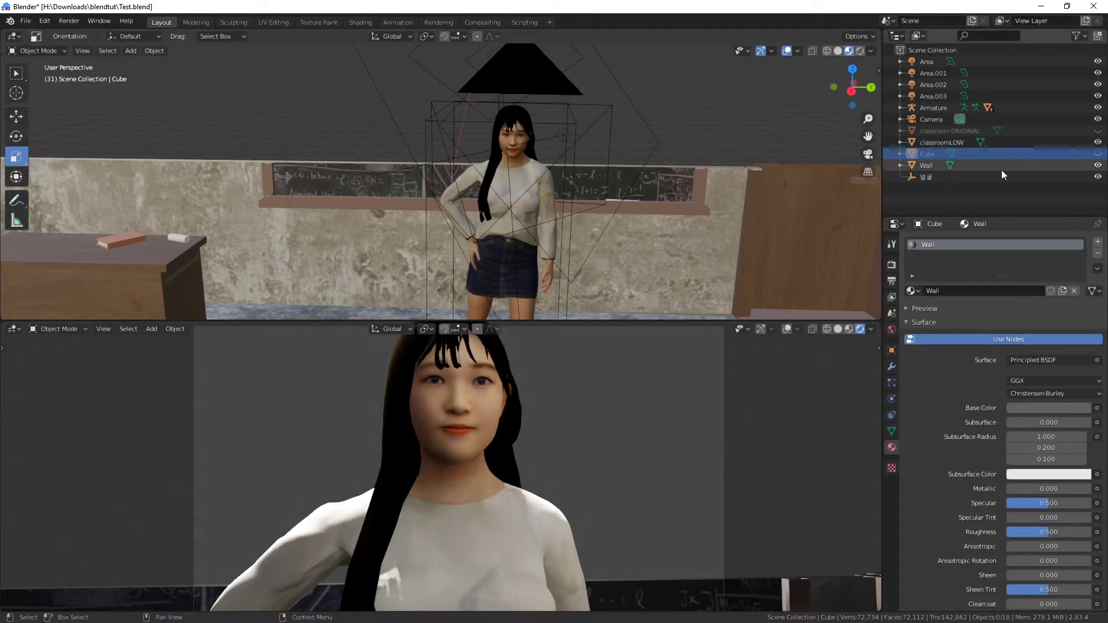
pyautogui.click(1100, 132)
pyautogui.click(1100, 131)
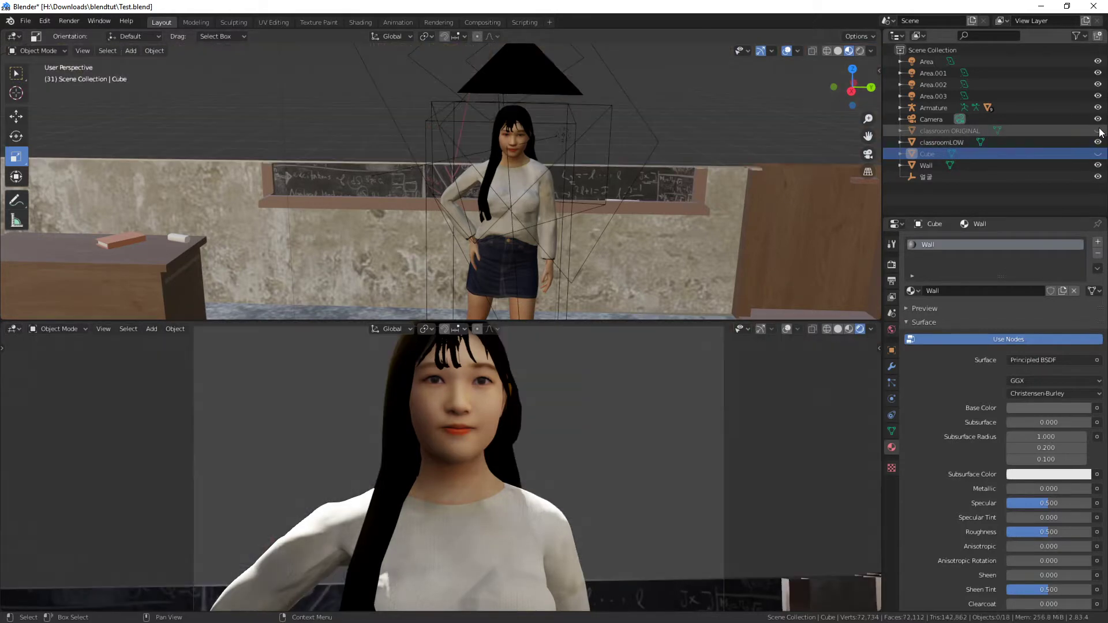
pyautogui.click(1100, 131)
pyautogui.click(1100, 132)
pyautogui.click(1100, 132)
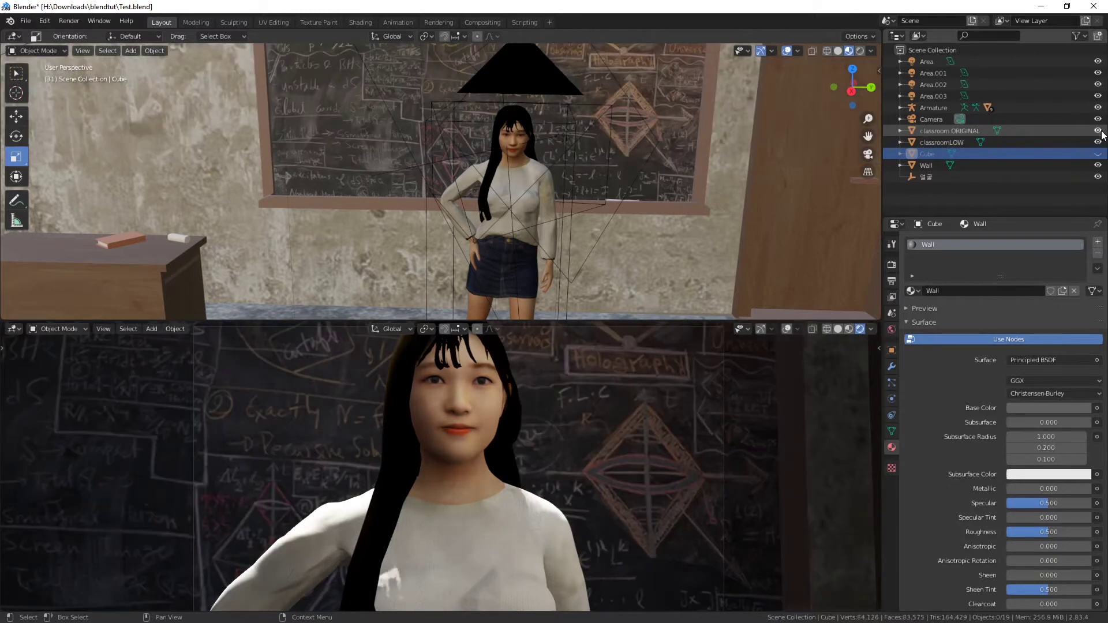
pyautogui.click(1100, 132)
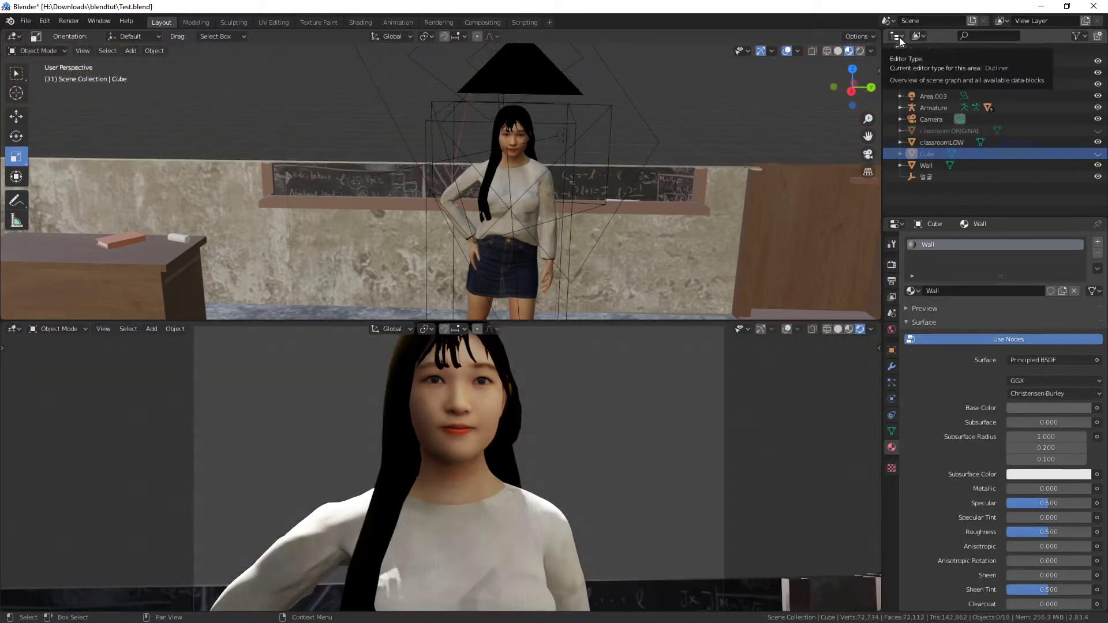
pyautogui.click(1099, 130)
# Step: Select classroom ORIGINAL, hide it with H, then unhide all with Alt+H
pyautogui.click(725, 130)
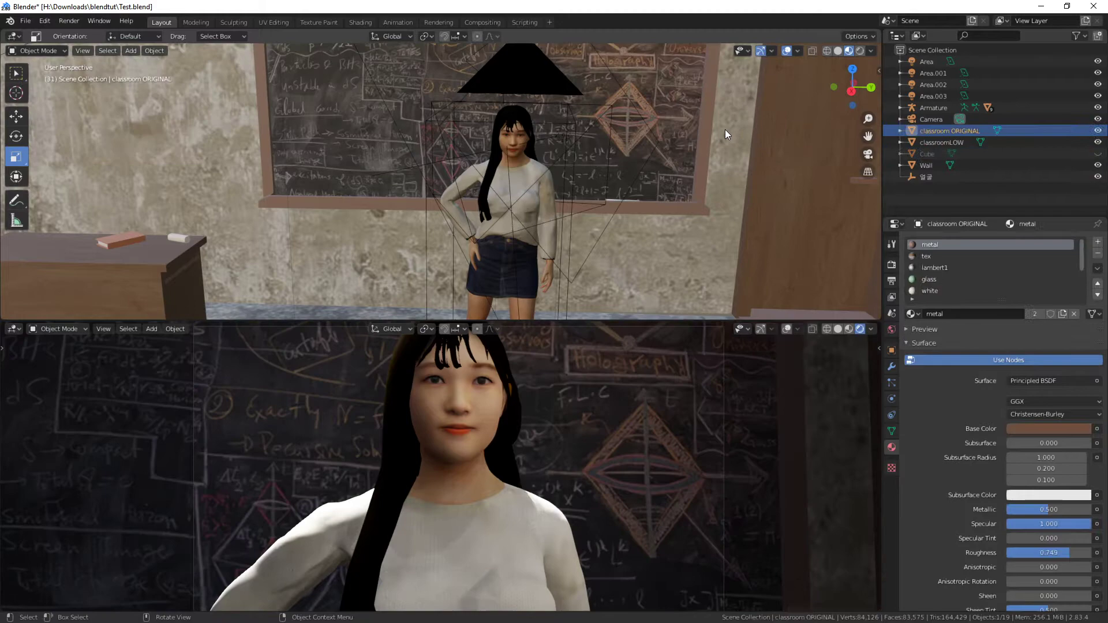
pyautogui.press('h')
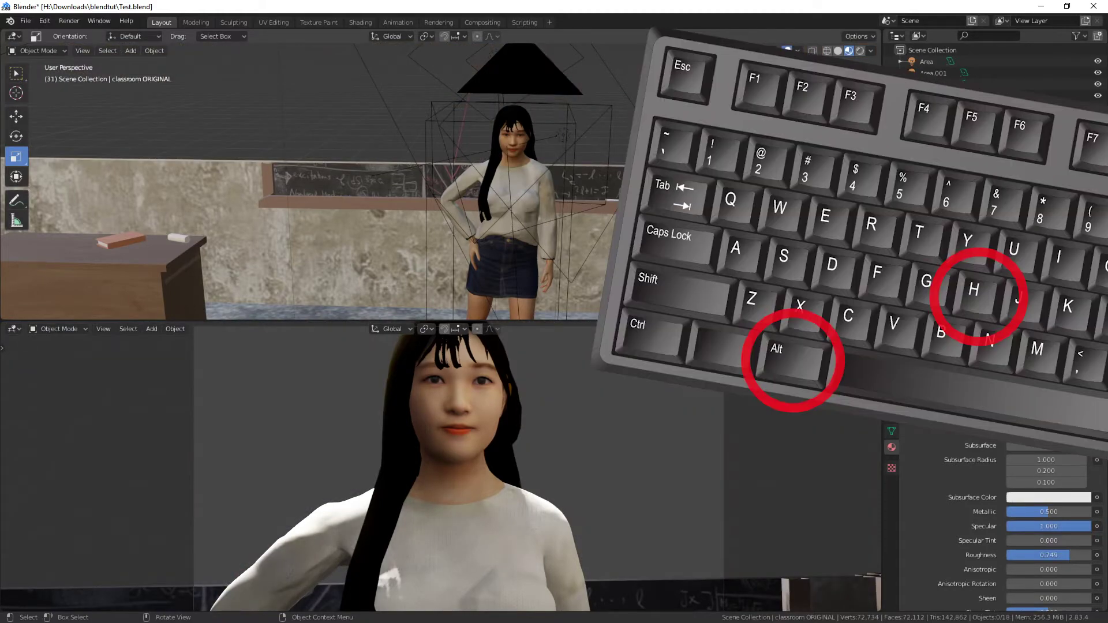
pyautogui.hotkey('alt', 'h')
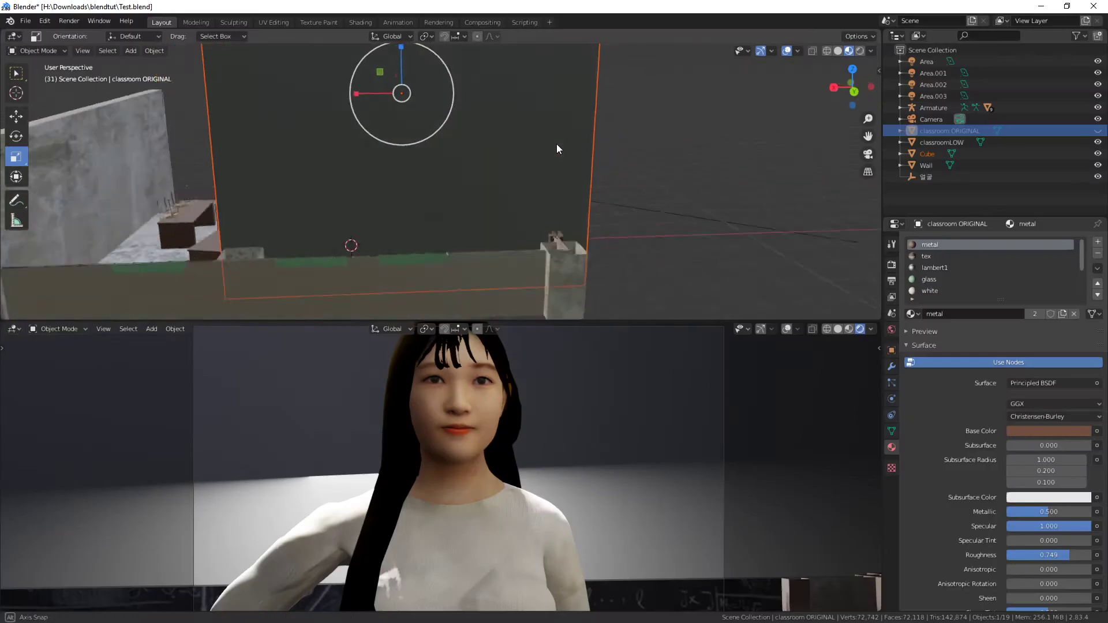
# Step: Orbit around the enclosing wall and select the Cube wall object
pyautogui.moveTo(557, 143); pyautogui.dragTo(686, 141, button='middle')
pyautogui.scroll(-5, 598, 174)
pyautogui.scroll(5, 614, 186)
pyautogui.click(561, 138)
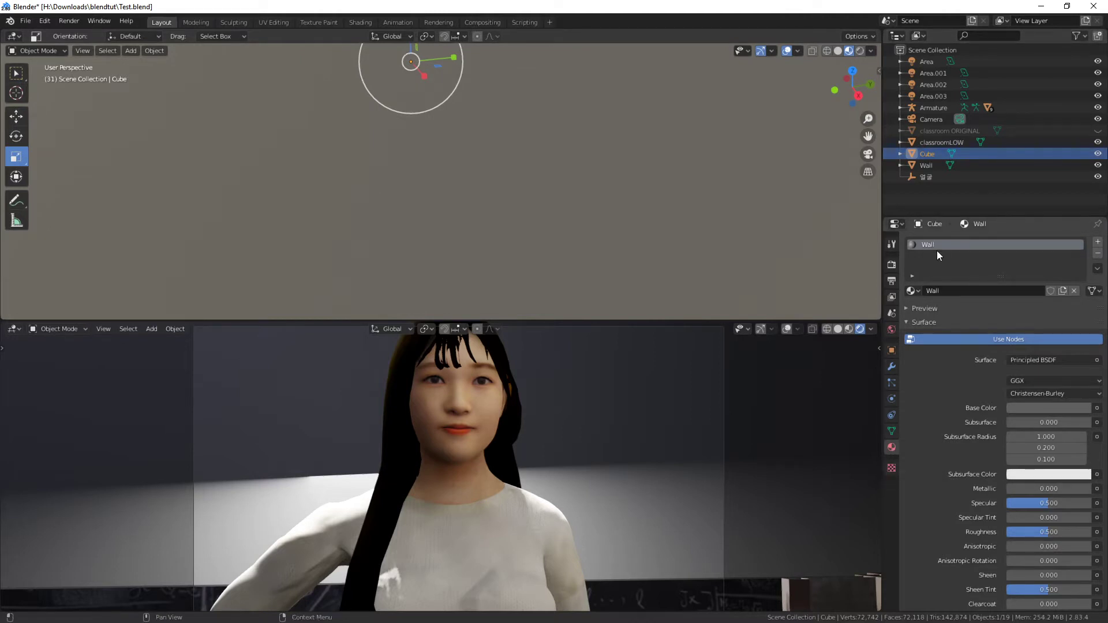
# Step: Switch to the Shading workspace with rendered viewport shading and the node tree in view
pyautogui.click(359, 20)
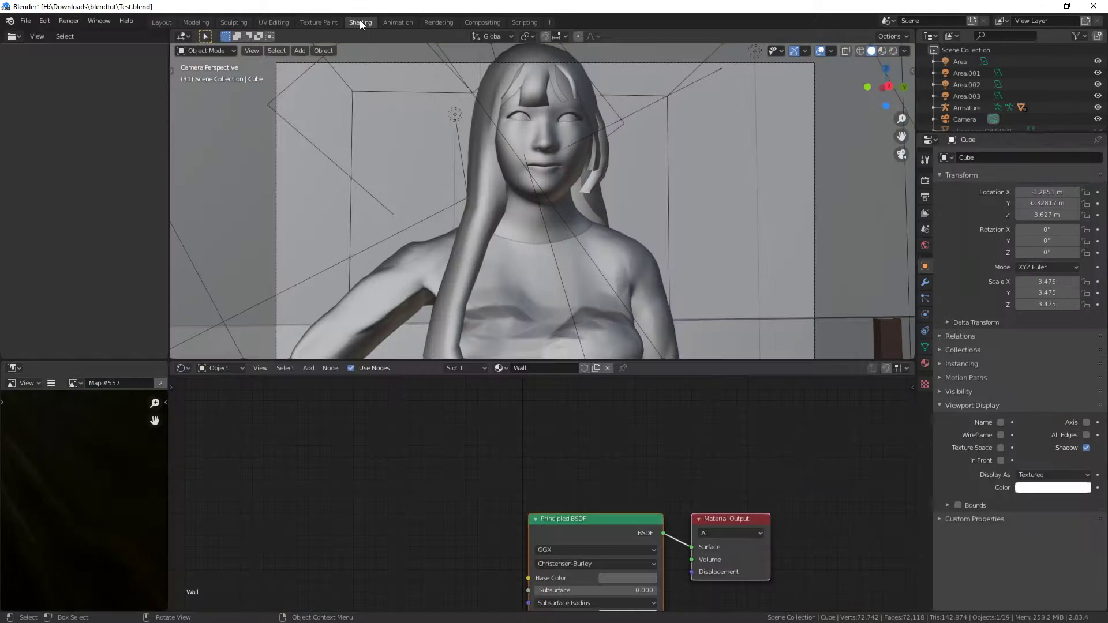
pyautogui.click(894, 50)
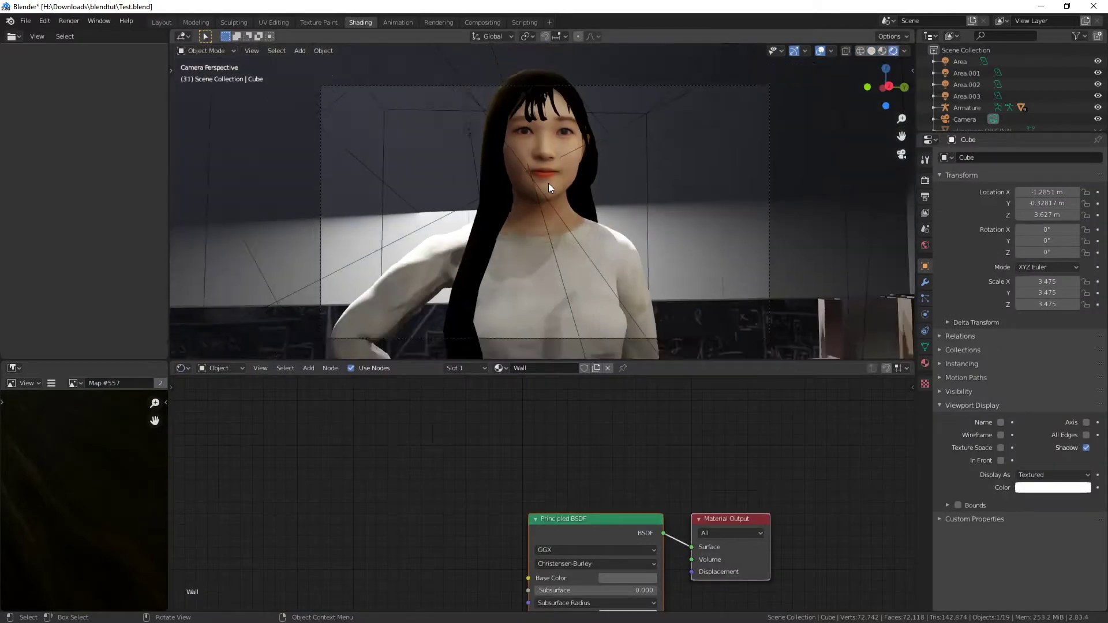
pyautogui.scroll(-5, 548, 182)
pyautogui.moveTo(550, 183)
pyautogui.mouseDown(button='middle')
pyautogui.moveTo(594, 178)
pyautogui.moveTo(550, 189)
pyautogui.mouseUp(button='middle')
pyautogui.scroll(8, 549, 189)
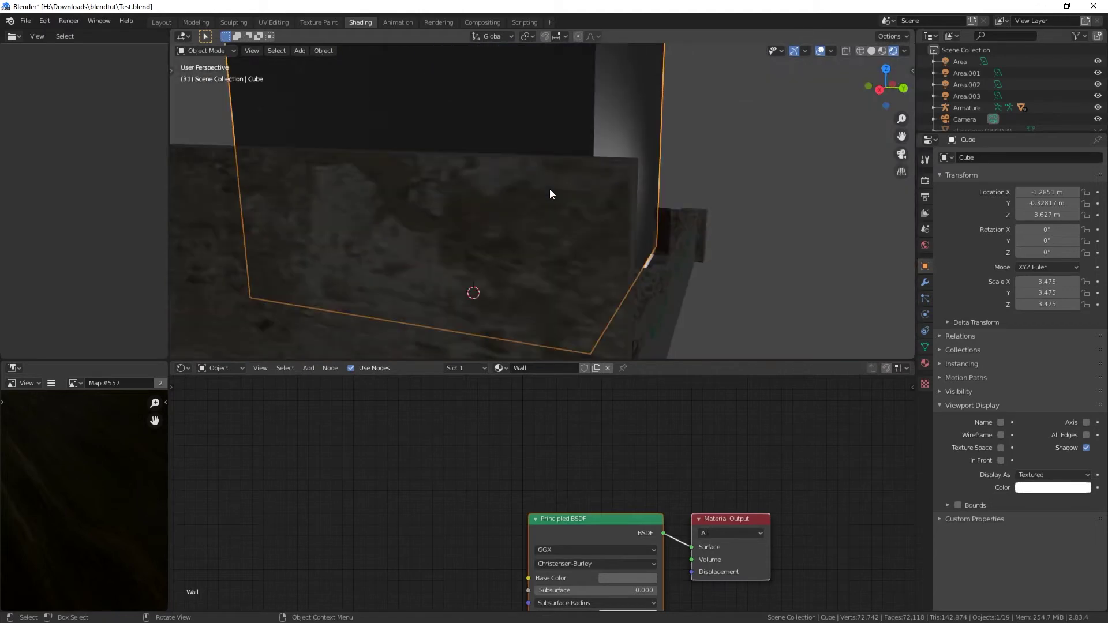
pyautogui.moveTo(699, 503); pyautogui.dragTo(601, 403, button='middle')
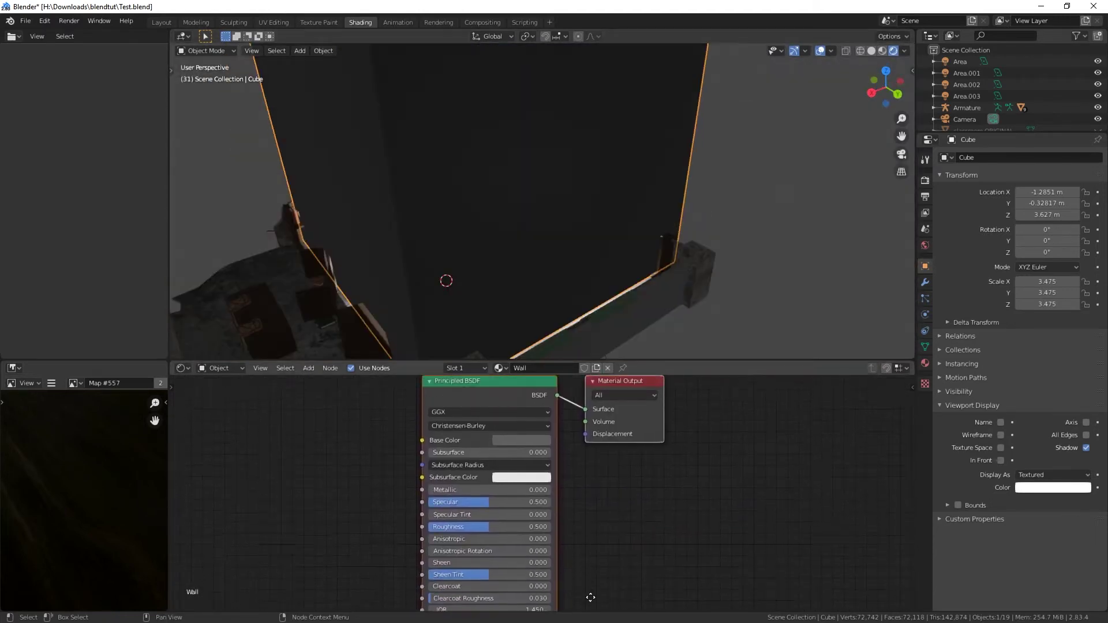
# Step: Add a Geometry node and a Mix Shader inserted on the BSDF-to-output link
pyautogui.click(308, 368)
pyautogui.click(327, 382)
pyautogui.write('geom')
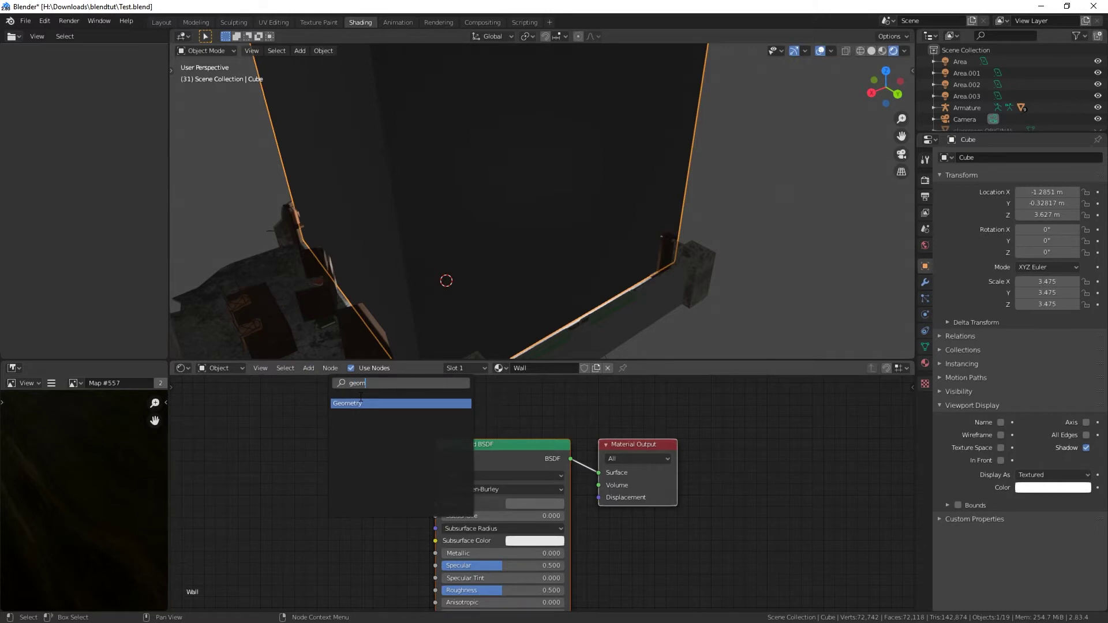
pyautogui.press('Return')
pyautogui.click(308, 368)
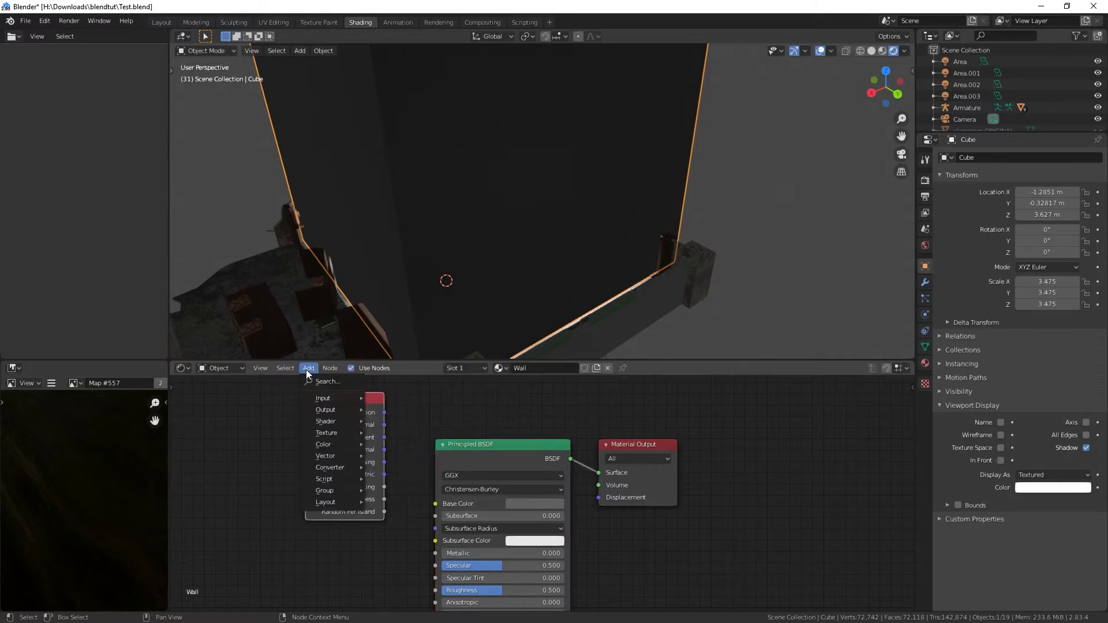
pyautogui.click(327, 382)
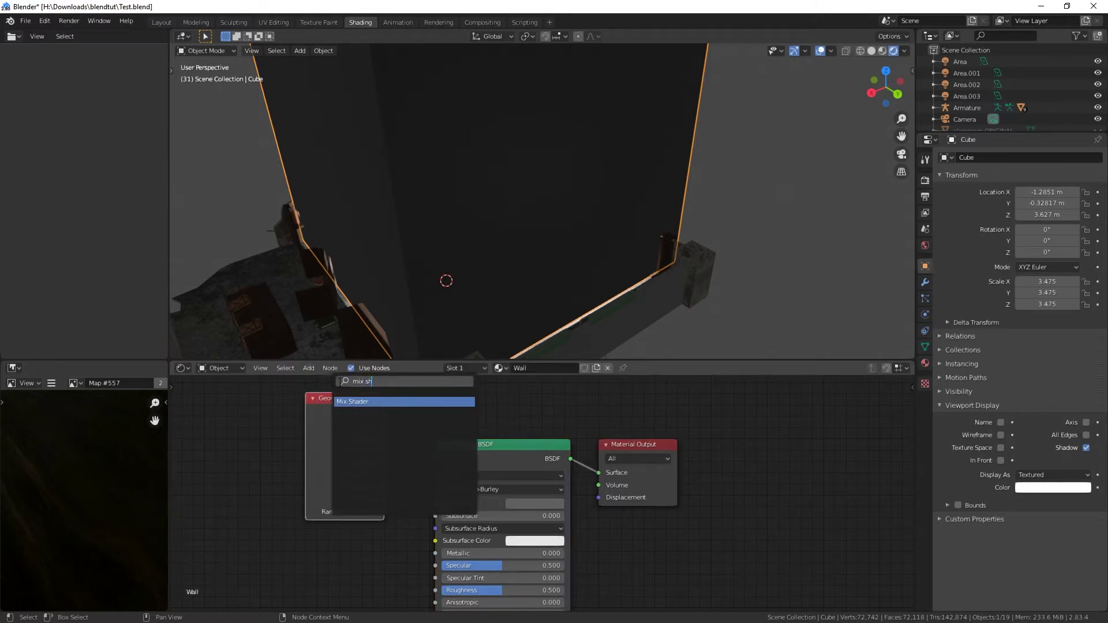
pyautogui.press('Return')
pyautogui.click(590, 460)
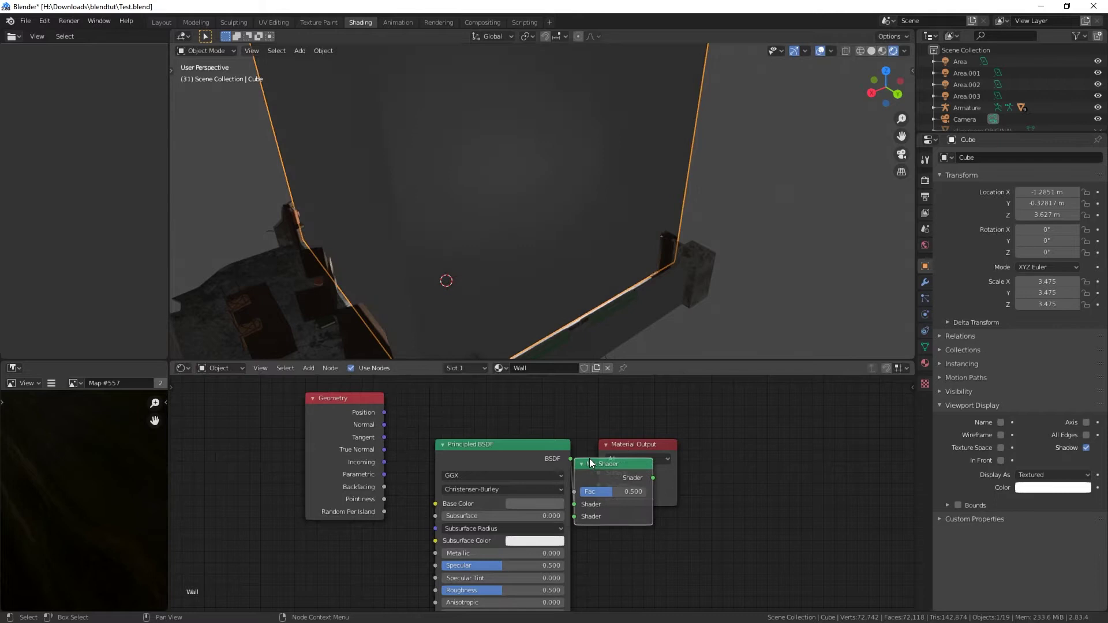
# Step: Add a Transparent BSDF into Mix Shader's second input and Backfacing into Fac
pyautogui.hotkey('shift', 'a')
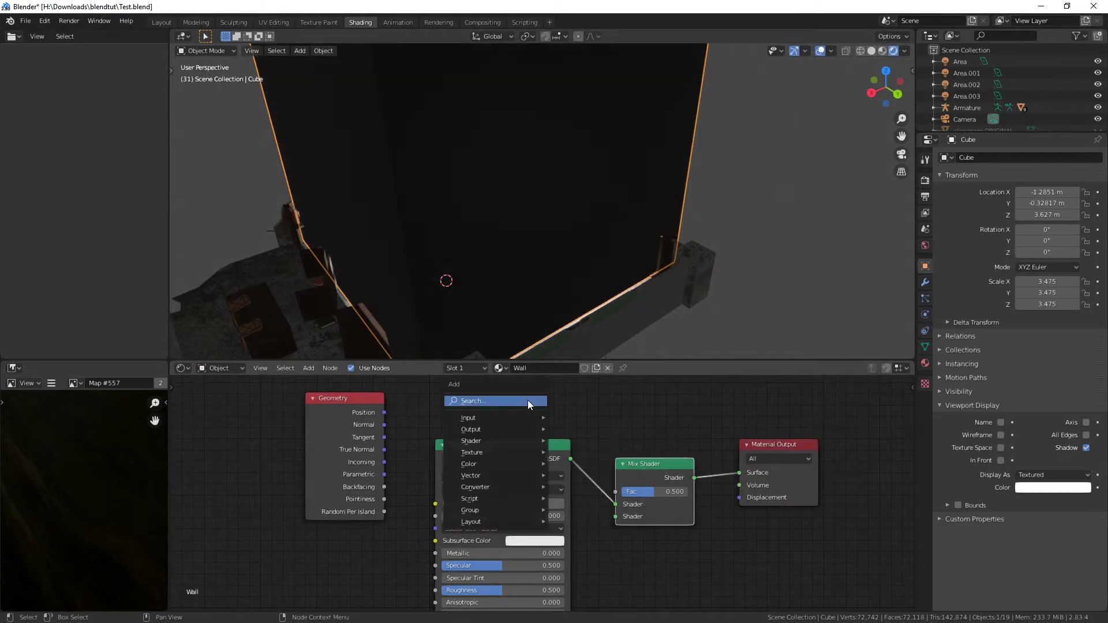
pyautogui.click(528, 400)
pyautogui.write('transpa')
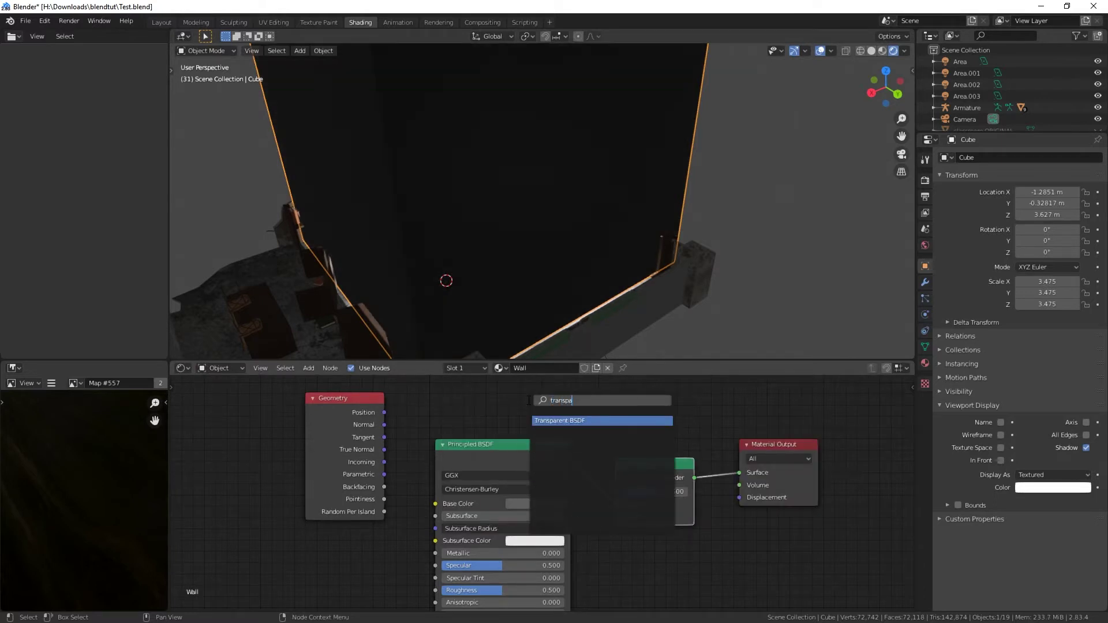
pyautogui.write('rent')
pyautogui.press('Return')
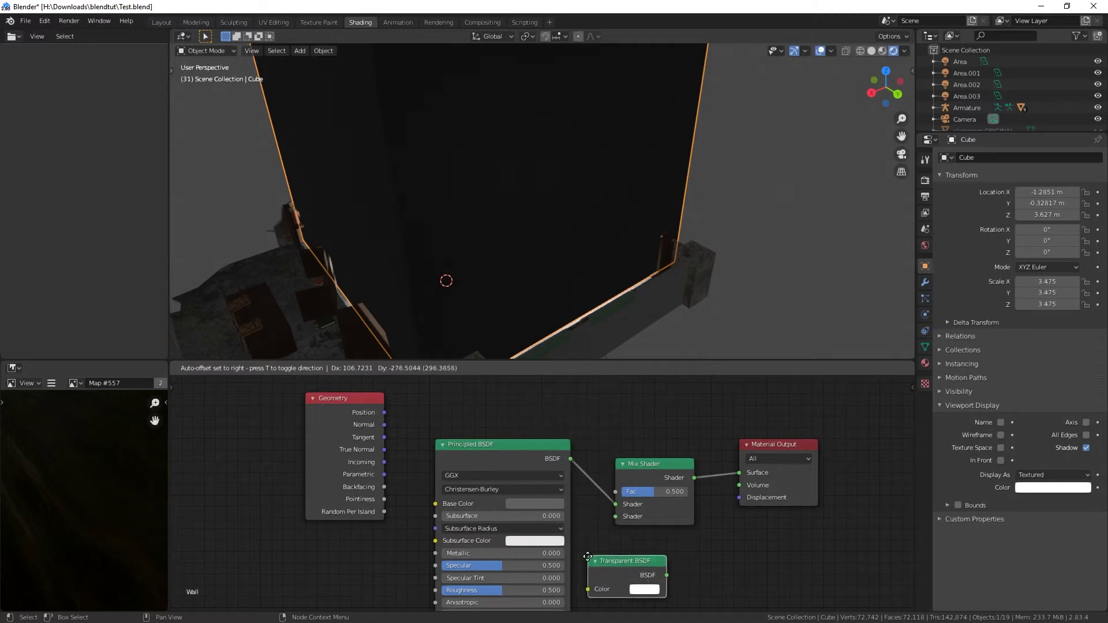
pyautogui.click(597, 550)
pyautogui.moveTo(677, 571); pyautogui.dragTo(681, 568)
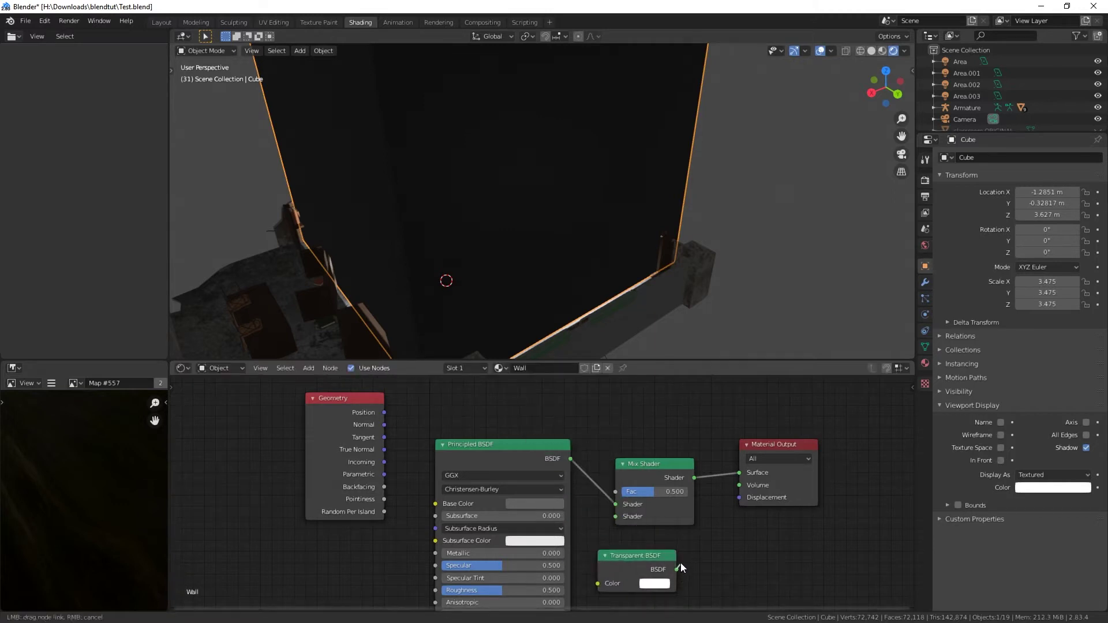
pyautogui.moveTo(625, 525); pyautogui.dragTo(611, 519)
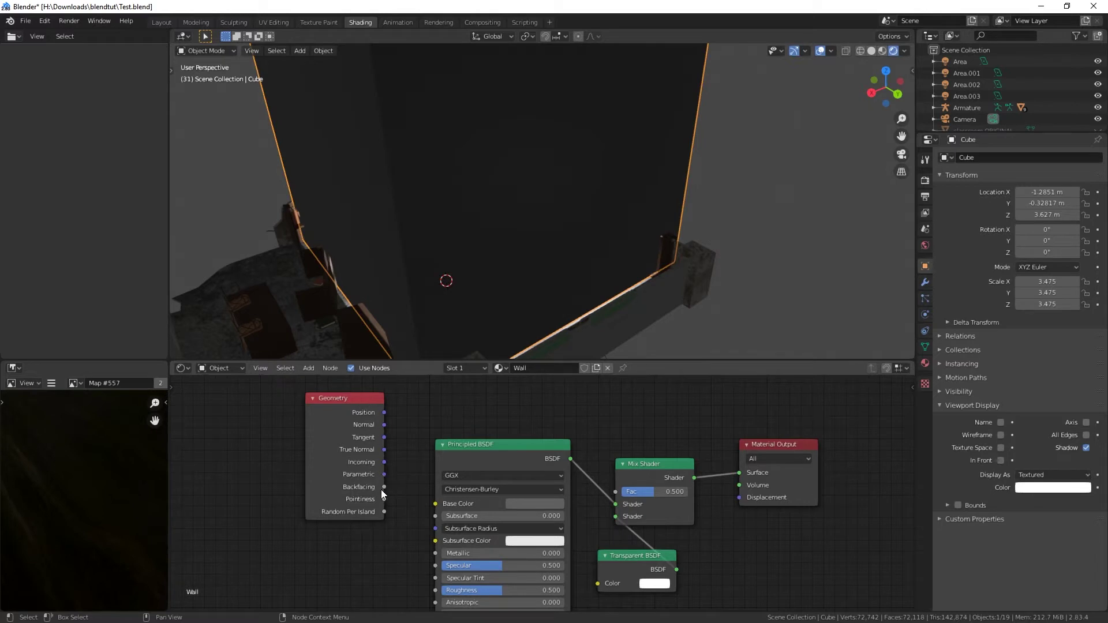
pyautogui.moveTo(384, 487); pyautogui.dragTo(616, 492)
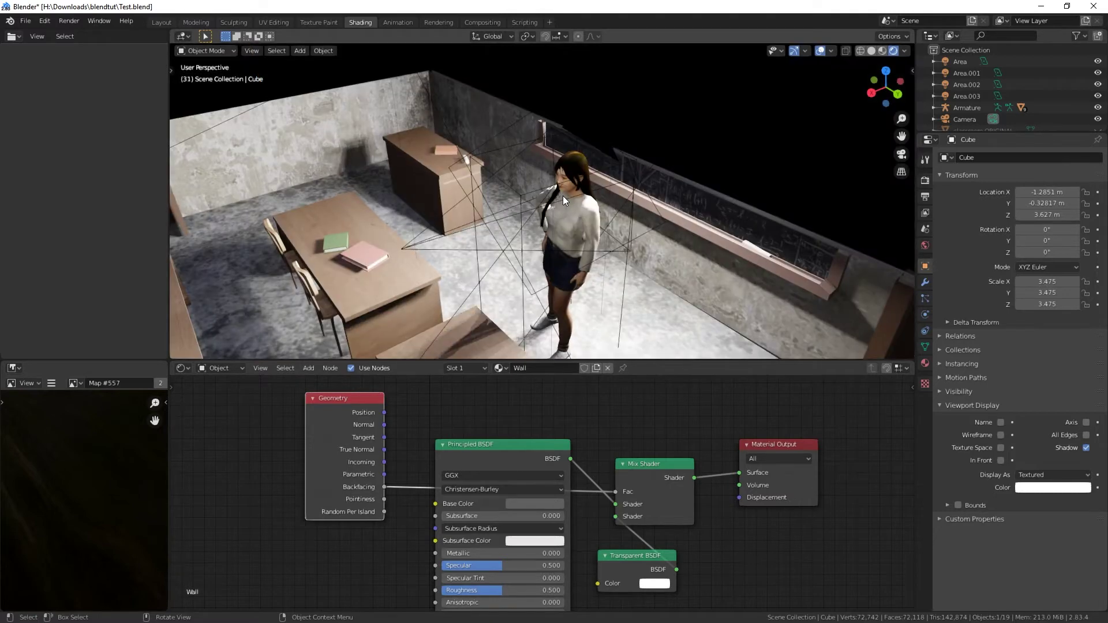
pyautogui.moveTo(562, 195); pyautogui.dragTo(625, 206, button='middle')
pyautogui.scroll(-3, 625, 206)
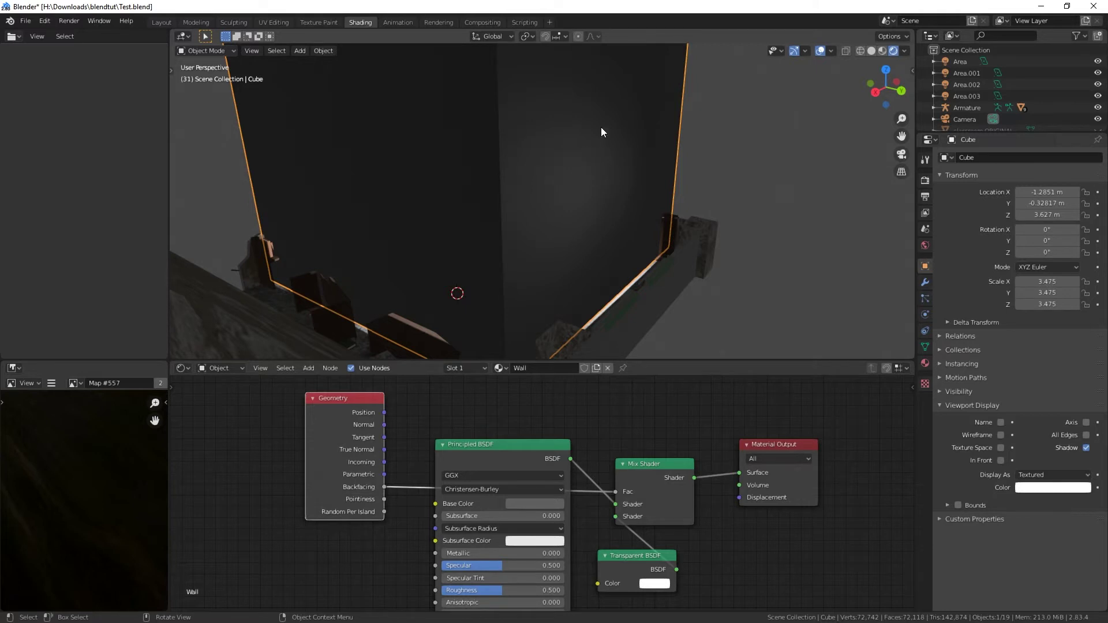
# Step: Flip the Cube wall's face normals in Edit Mode and return to Object Mode
pyautogui.click(206, 51)
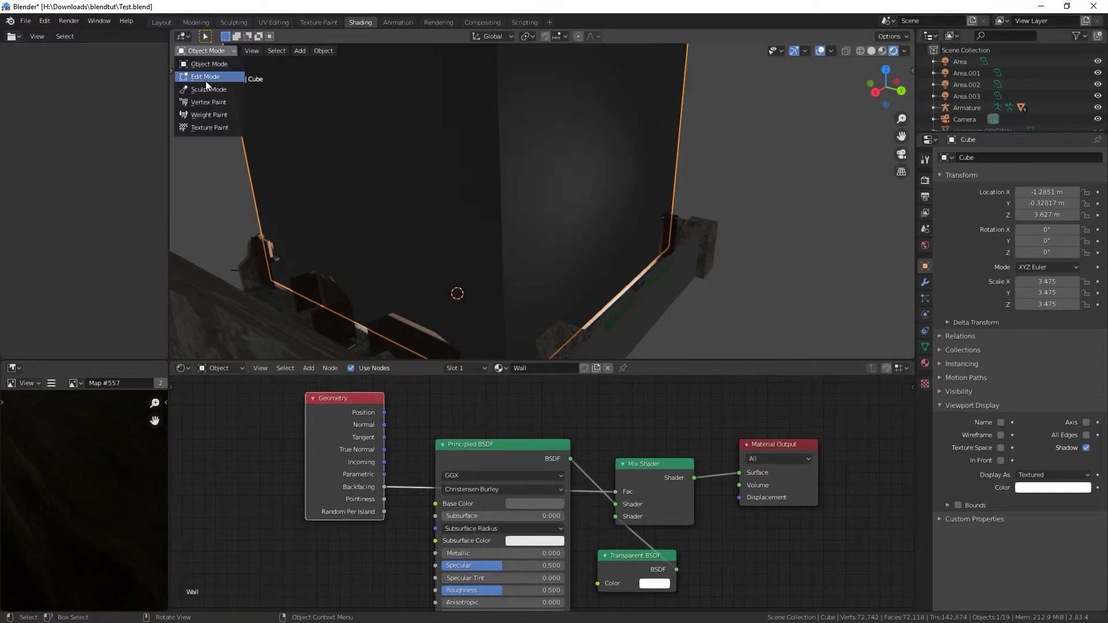
pyautogui.click(206, 77)
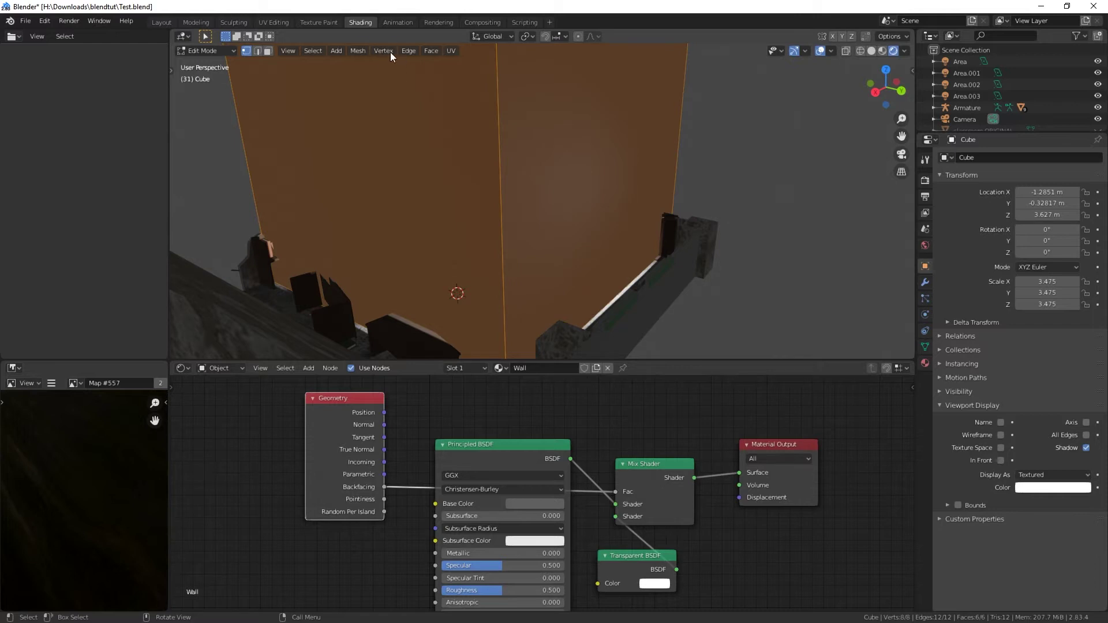
pyautogui.click(358, 51)
pyautogui.moveTo(416, 242)
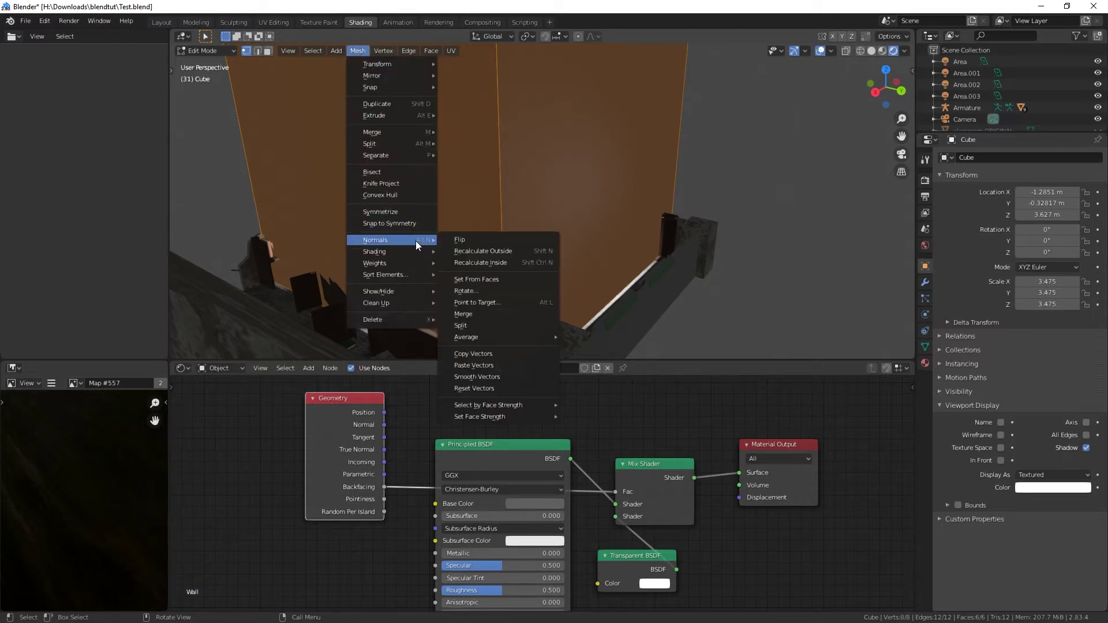
pyautogui.click(460, 240)
pyautogui.press('Tab')
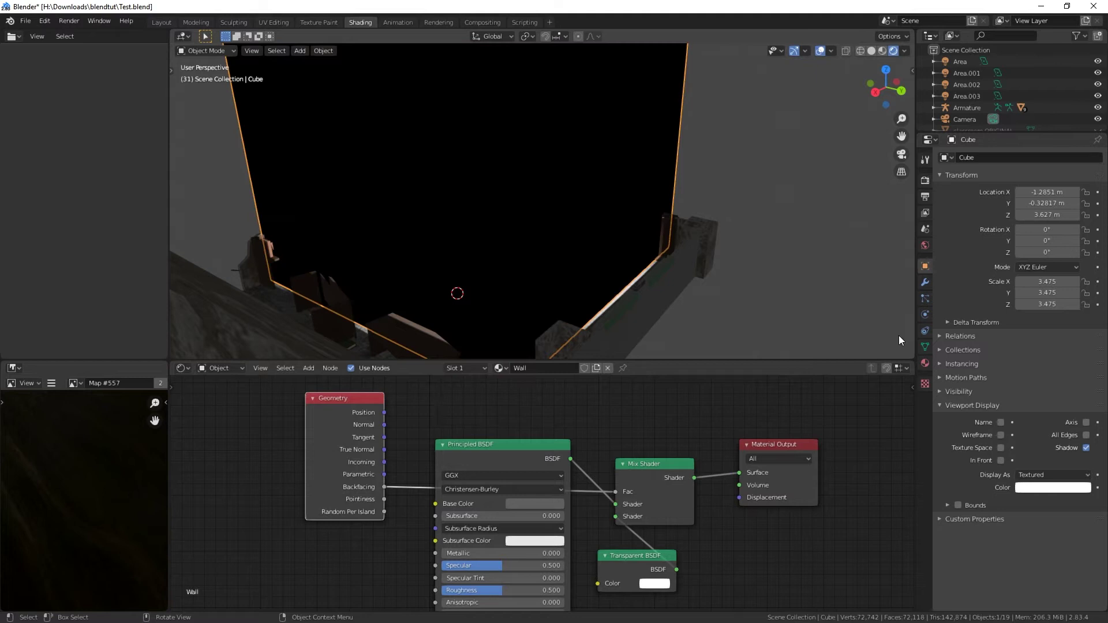
# Step: Set the Wall material's Blend Mode to Alpha Clip and orbit to view the interior
pyautogui.click(926, 363)
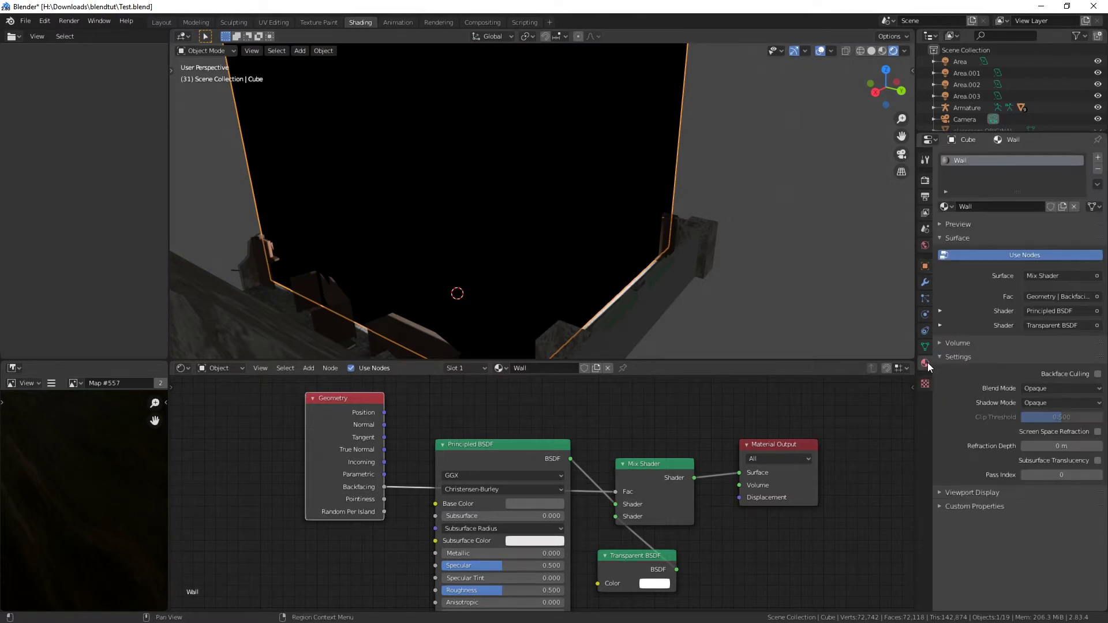
pyautogui.click(1041, 390)
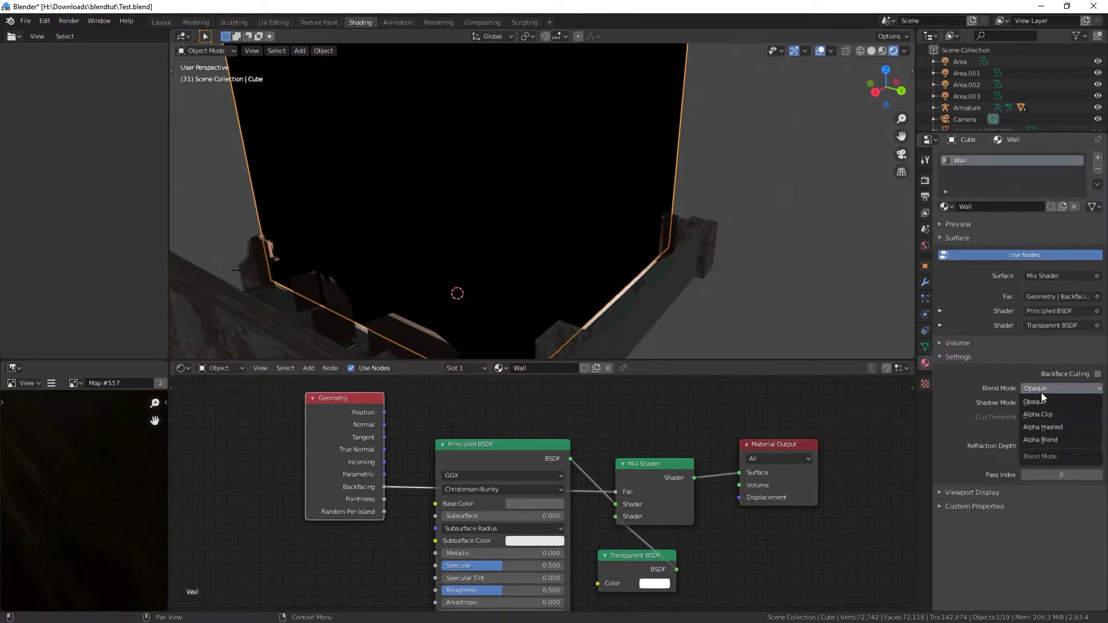
pyautogui.click(1050, 414)
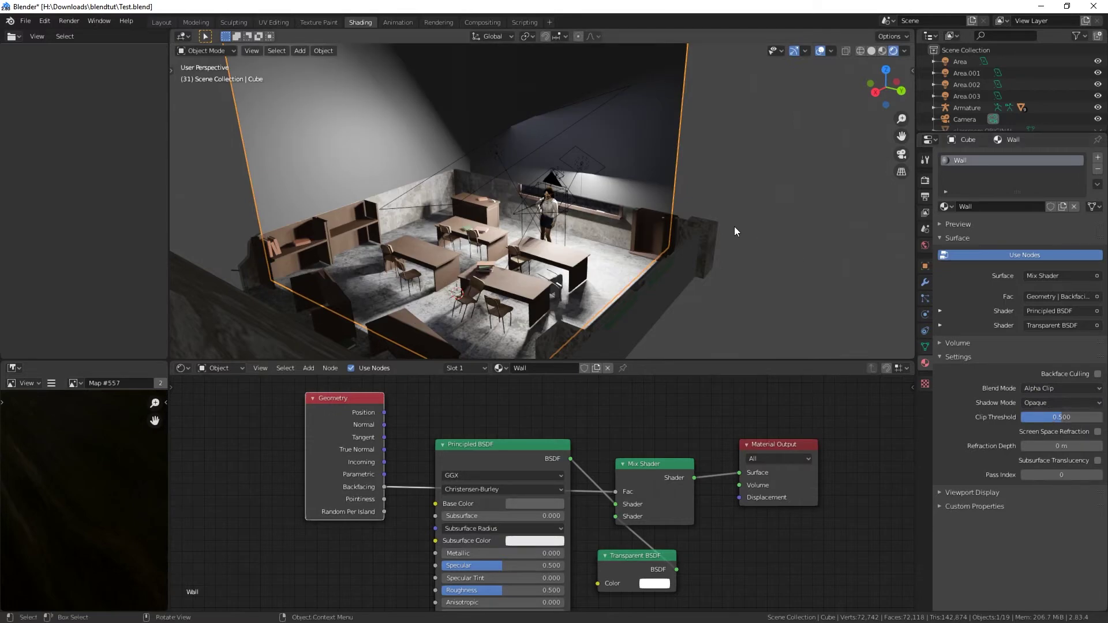
pyautogui.moveTo(735, 226); pyautogui.dragTo(912, 210, button='middle')
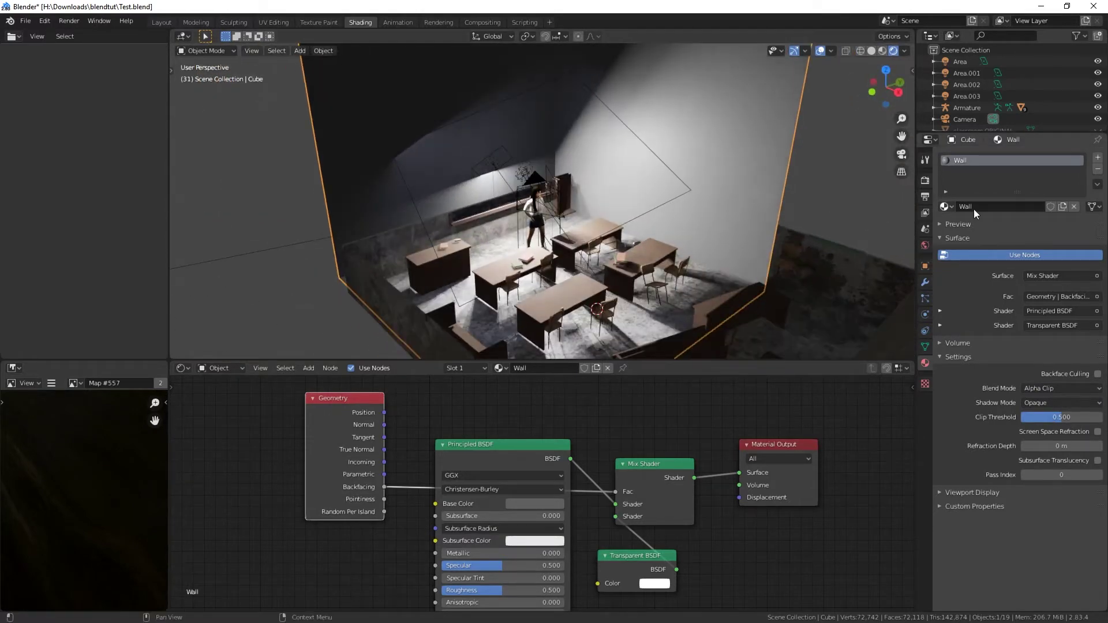
pyautogui.scroll(3, 743, 196)
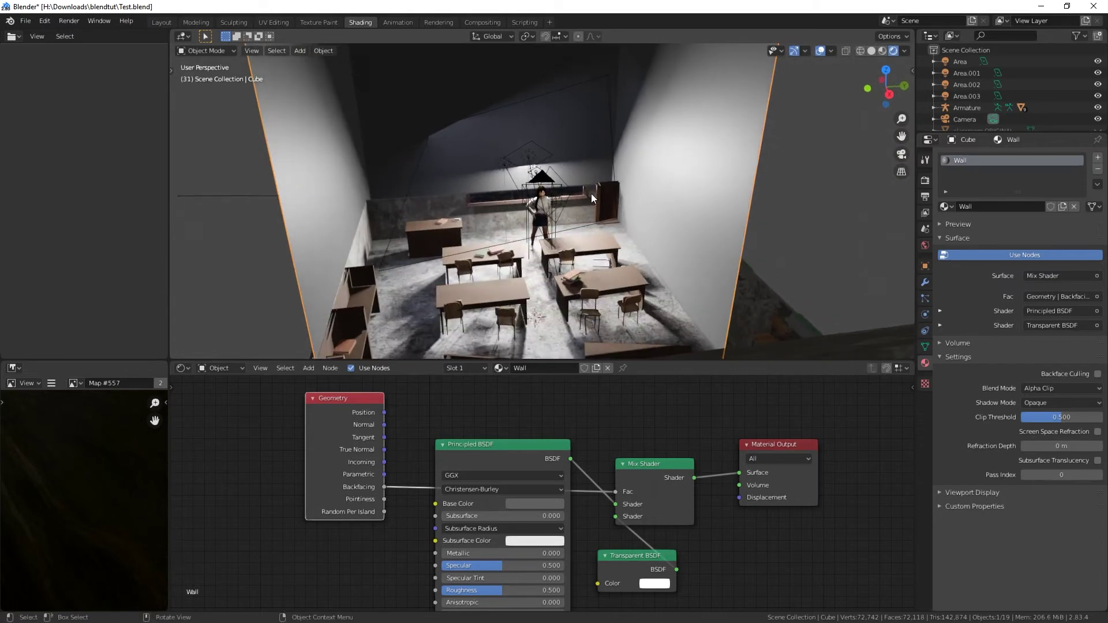
# Step: Cycle viewport selection between the area light and wall, ending on the wall Cube
pyautogui.click(518, 215)
pyautogui.click(508, 224)
pyautogui.click(508, 224)
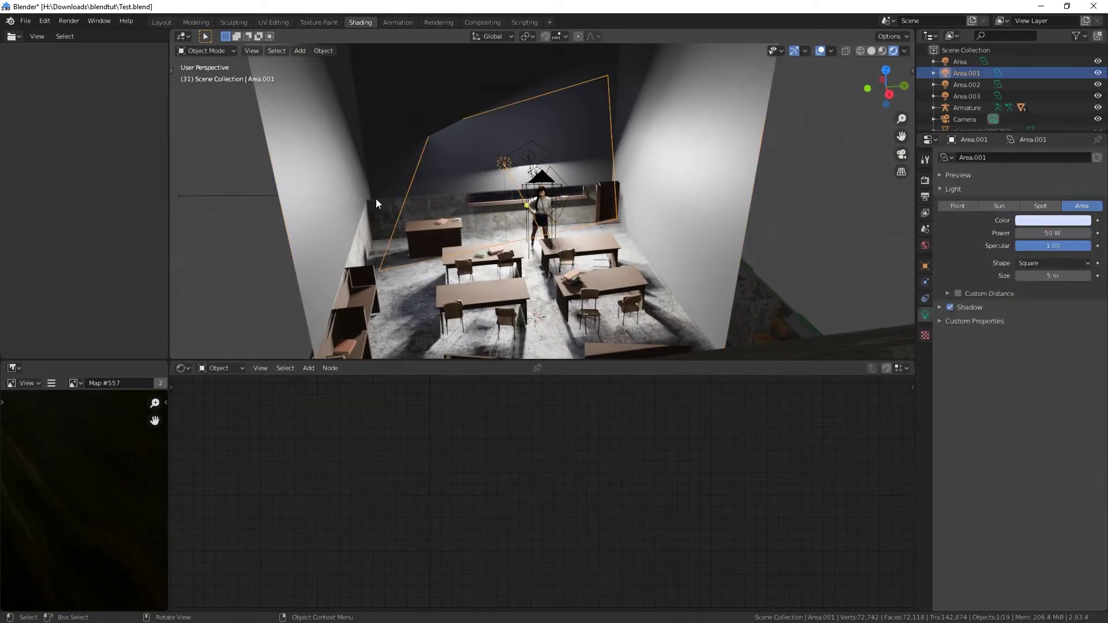
pyautogui.click(372, 199)
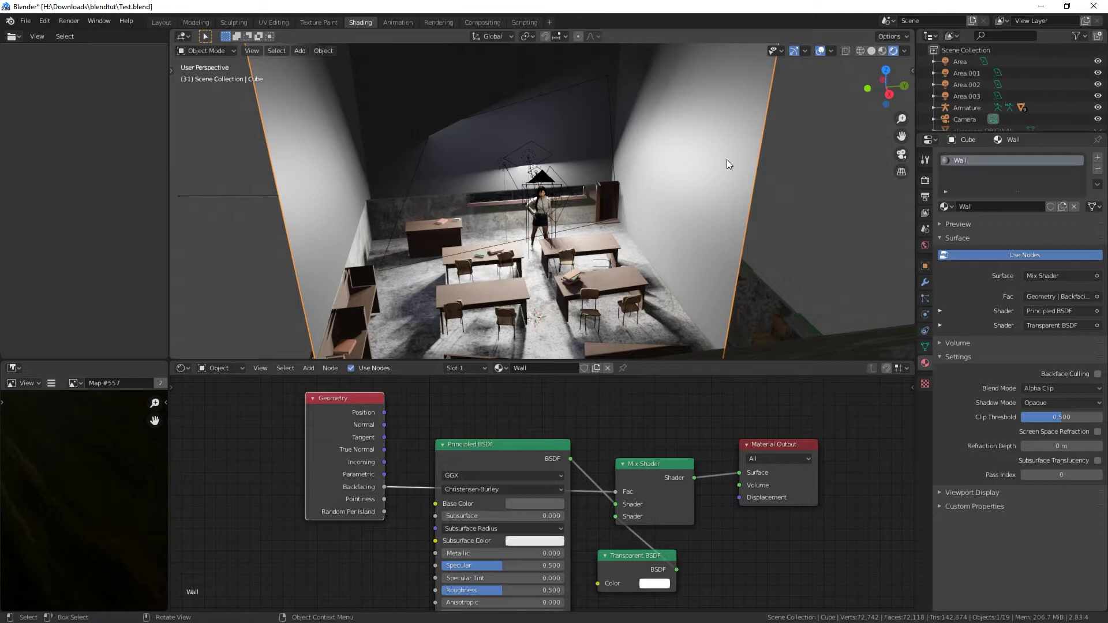
# Step: Enable the Outliner's Selectable filter and make the Cube wall unselectable
pyautogui.click(1083, 36)
pyautogui.click(1000, 70)
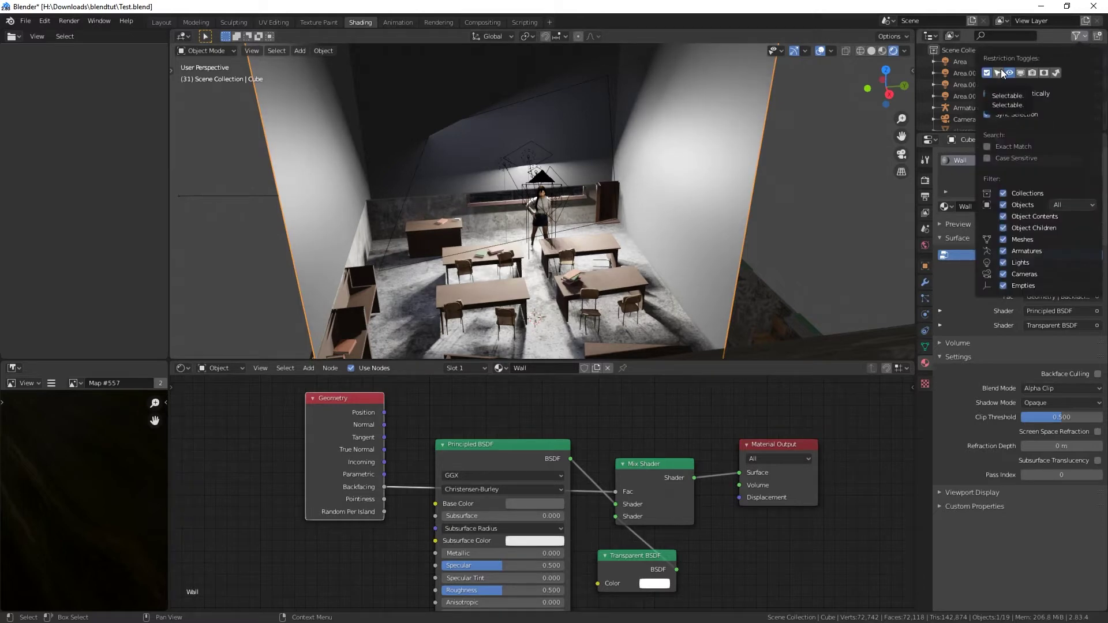
pyautogui.scroll(-3, 1074, 92)
pyautogui.click(1085, 98)
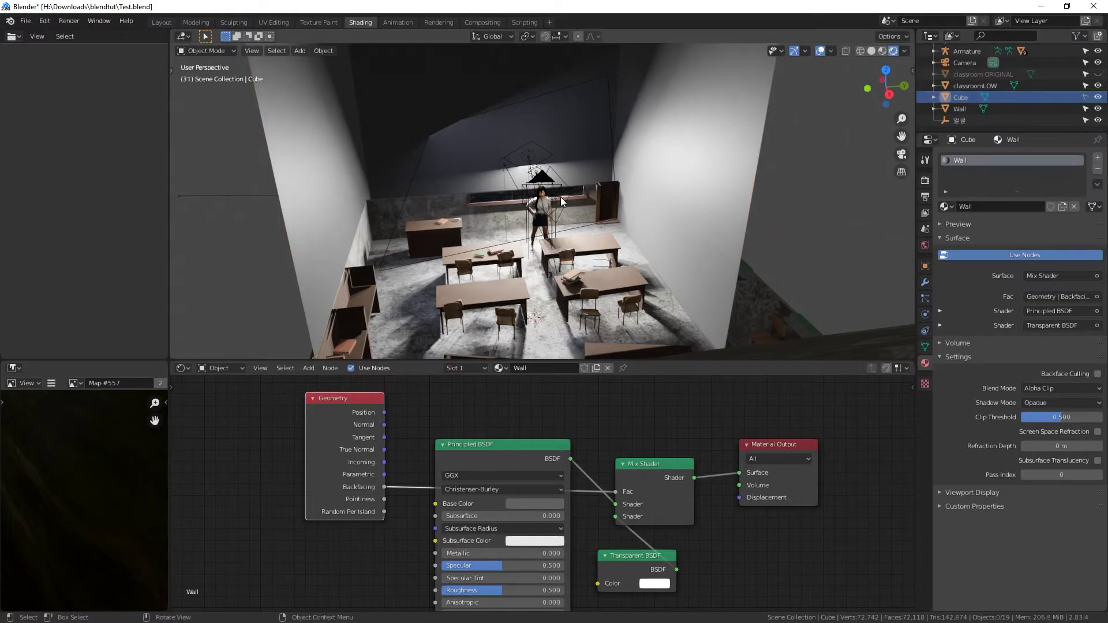
# Step: Select classroomLOW behind the wall, then the Camera, orbiting toward it
pyautogui.click(411, 227)
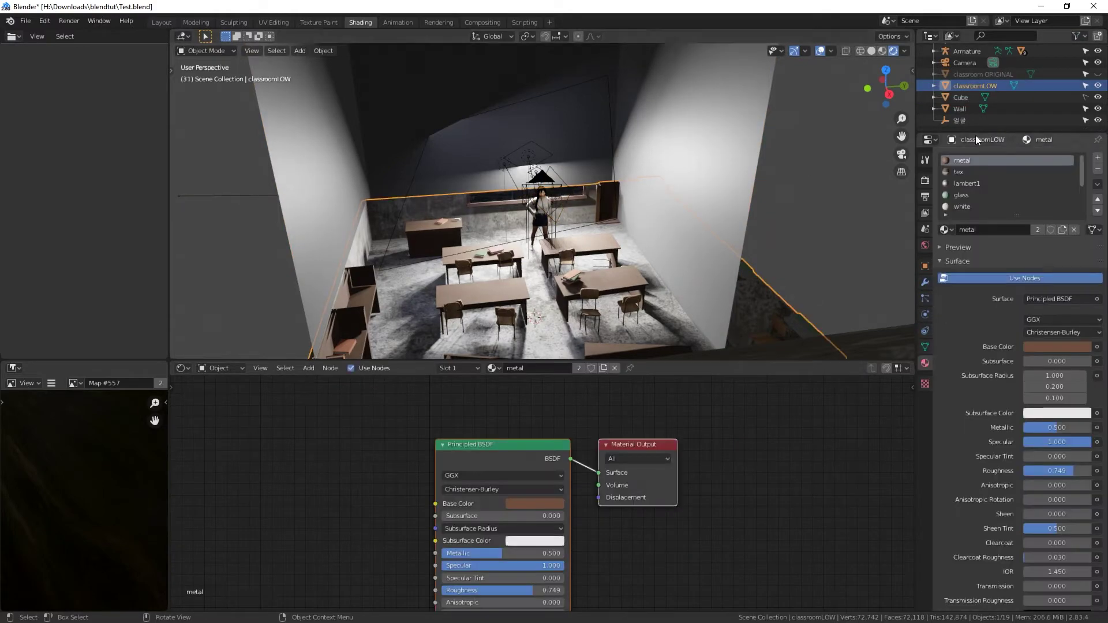
pyautogui.click(965, 62)
pyautogui.moveTo(601, 217)
pyautogui.mouseDown(button='middle')
pyautogui.moveTo(398, 211)
pyautogui.moveTo(574, 212)
pyautogui.moveTo(442, 207)
pyautogui.moveTo(620, 191)
pyautogui.moveTo(575, 191)
pyautogui.moveTo(622, 198)
pyautogui.moveTo(604, 216)
pyautogui.mouseUp(button='middle')
pyautogui.scroll(3, 617, 199)
pyautogui.scroll(-8, 612, 190)
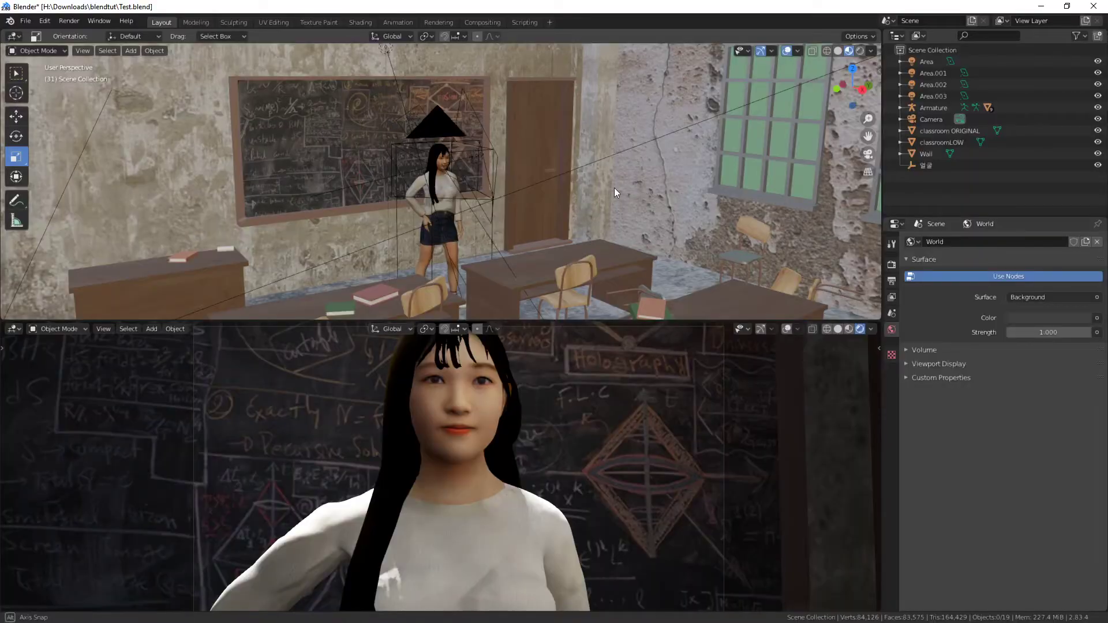
# Step: Hide classroom ORIGINAL and Wall with H, then reveal everything with Alt+H
pyautogui.moveTo(614, 188); pyautogui.dragTo(454, 185, button='middle')
pyautogui.click(352, 161)
pyautogui.press('h')
pyautogui.click(826, 206)
pyautogui.press('h')
pyautogui.moveTo(823, 203); pyautogui.dragTo(547, 168, button='middle')
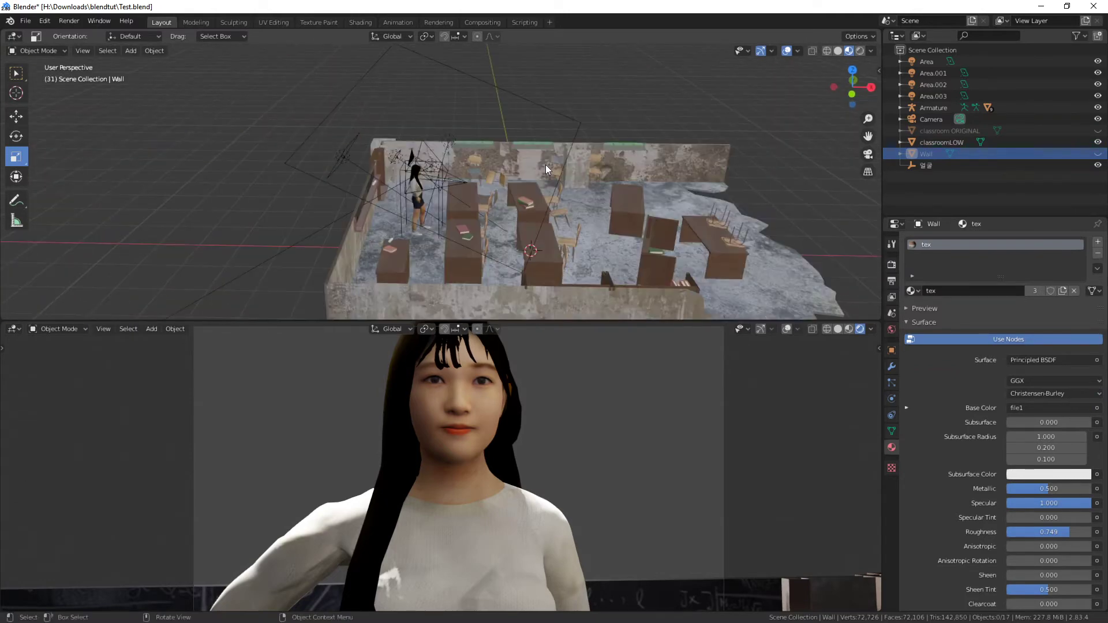
pyautogui.hotkey('alt', 'h')
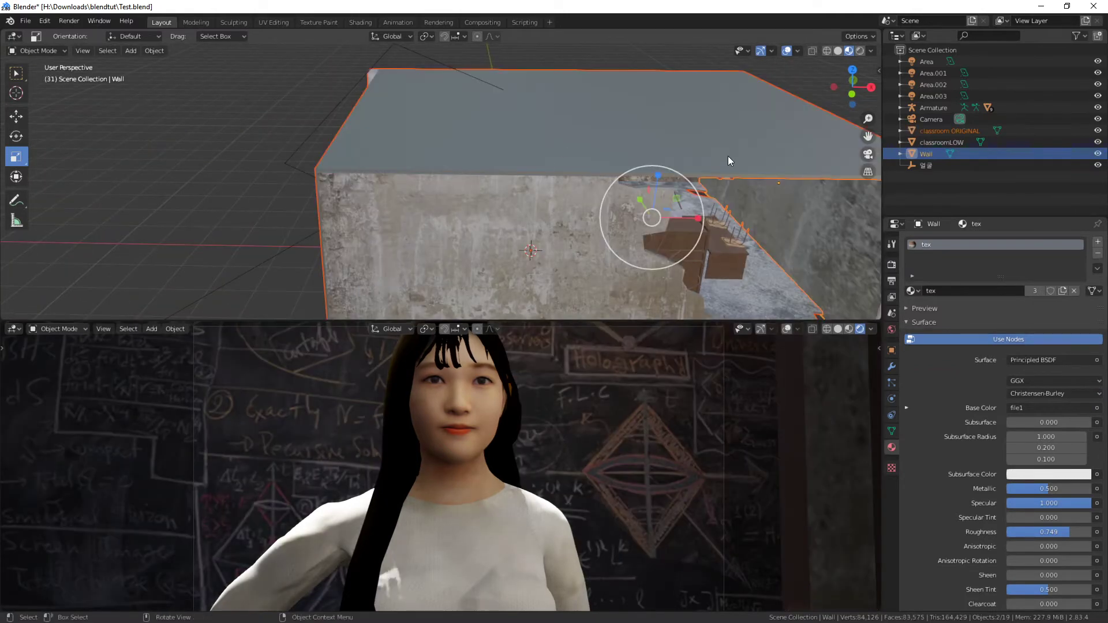
# Step: Select an object in the classroom, frame it with Numpad period, then select the camera
pyautogui.moveTo(728, 159); pyautogui.dragTo(462, 181, button='middle')
pyautogui.click(433, 188)
pyautogui.press('KP_Decimal')
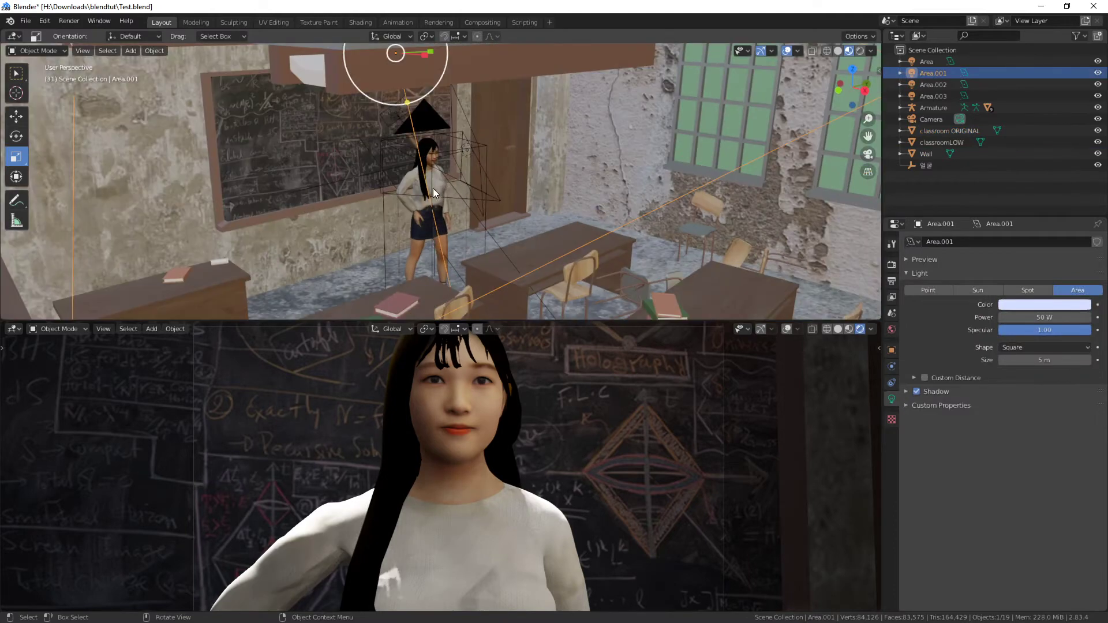
pyautogui.click(930, 118)
# Step: Select the girl's Armature and isolate it with View > Local View > Toggle Local View
pyautogui.click(933, 108)
pyautogui.moveTo(439, 173); pyautogui.dragTo(397, 175, button='middle')
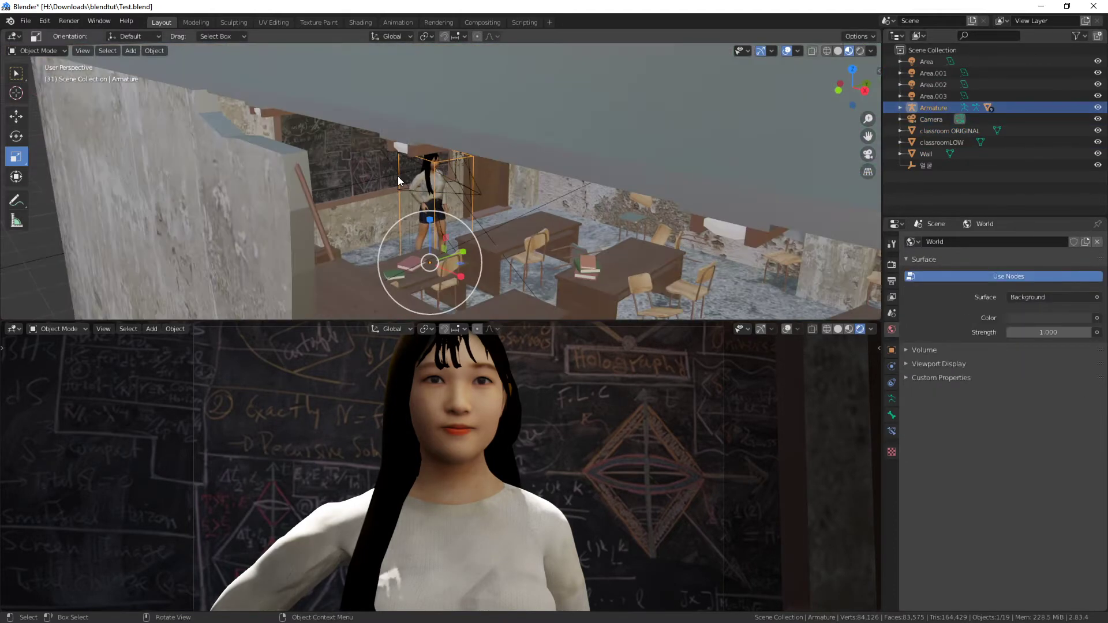
pyautogui.click(93, 51)
pyautogui.moveTo(153, 149)
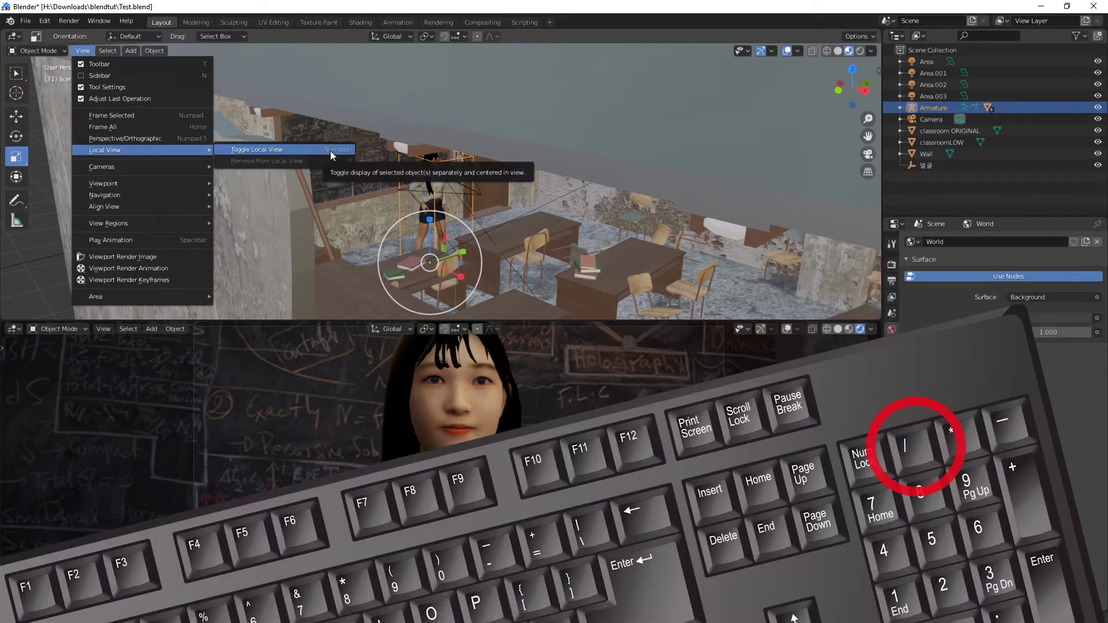
pyautogui.click(332, 151)
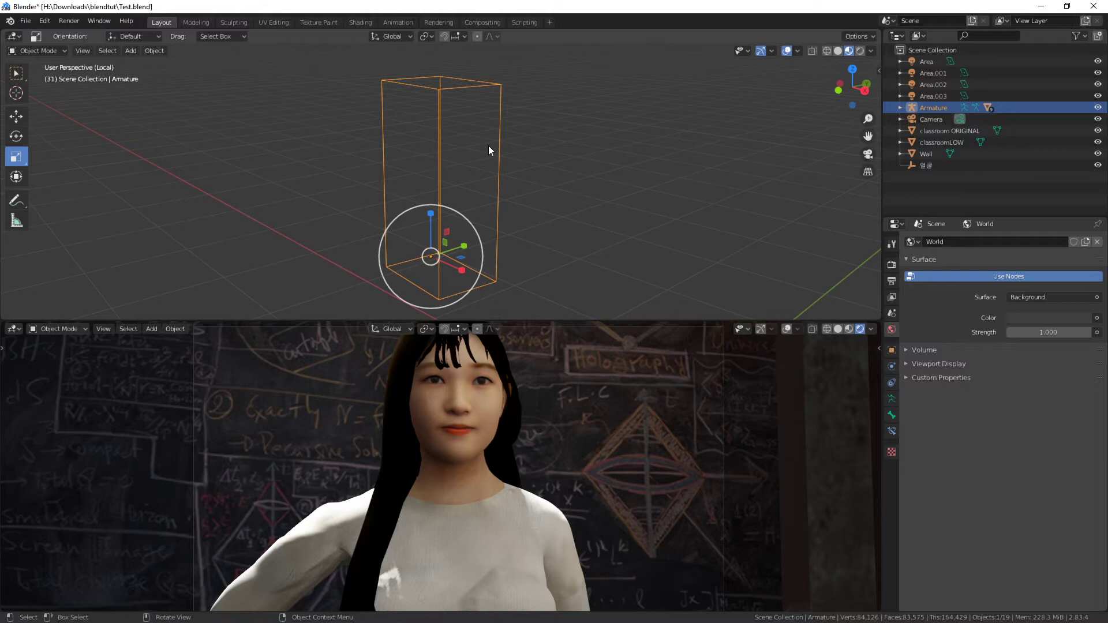
# Step: Leave Local View from the top viewport's View menu to show the whole classroom
pyautogui.click(44, 20)
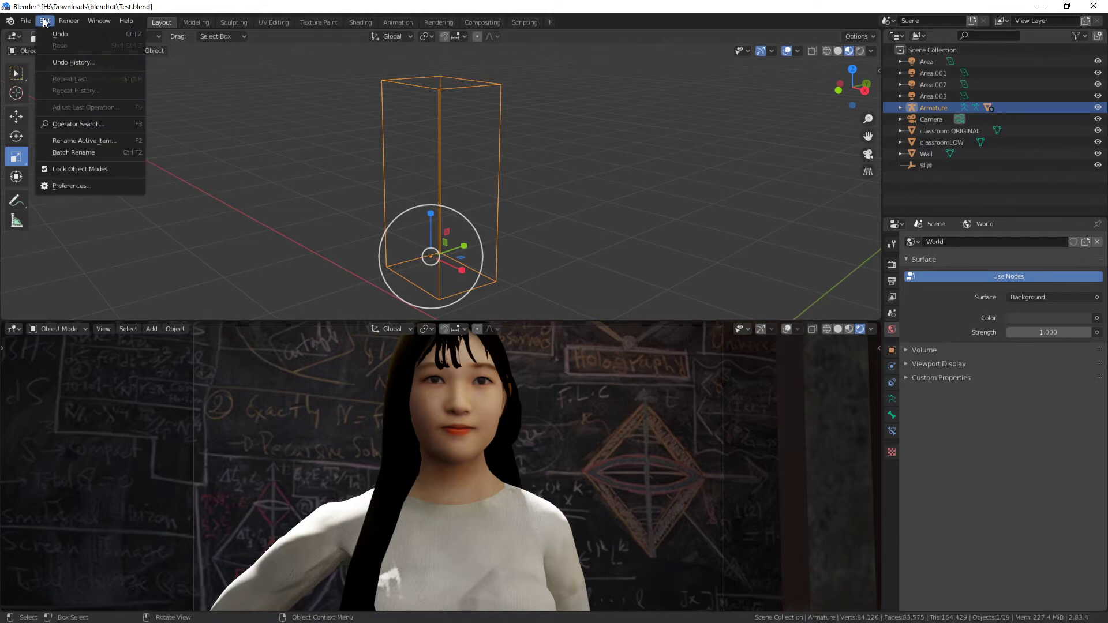
pyautogui.click(44, 20)
pyautogui.click(81, 51)
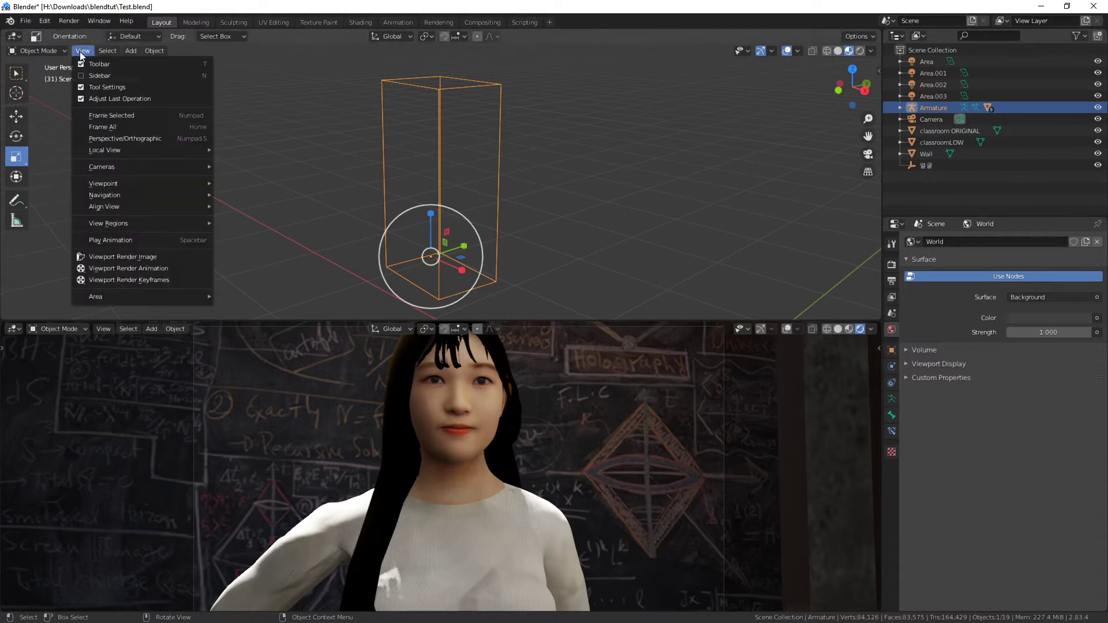
pyautogui.moveTo(194, 150)
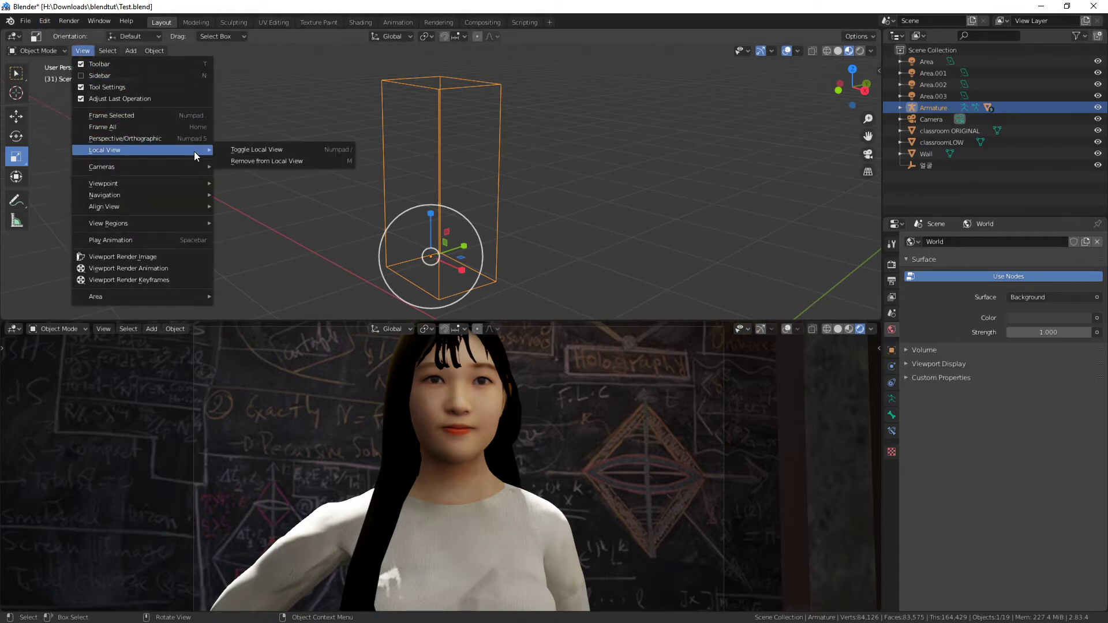
pyautogui.click(241, 151)
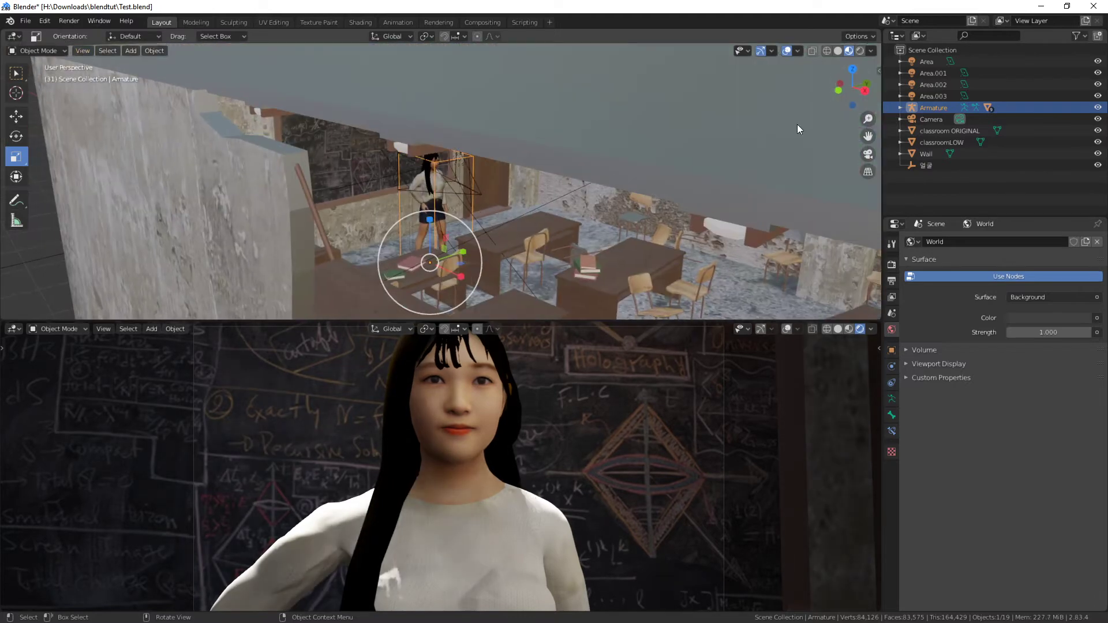
# Step: Select Armature's hierarchy, isolate it in Local View, then exit with Numpad /
pyautogui.rightClick(927, 107)
pyautogui.click(912, 135)
pyautogui.click(83, 50)
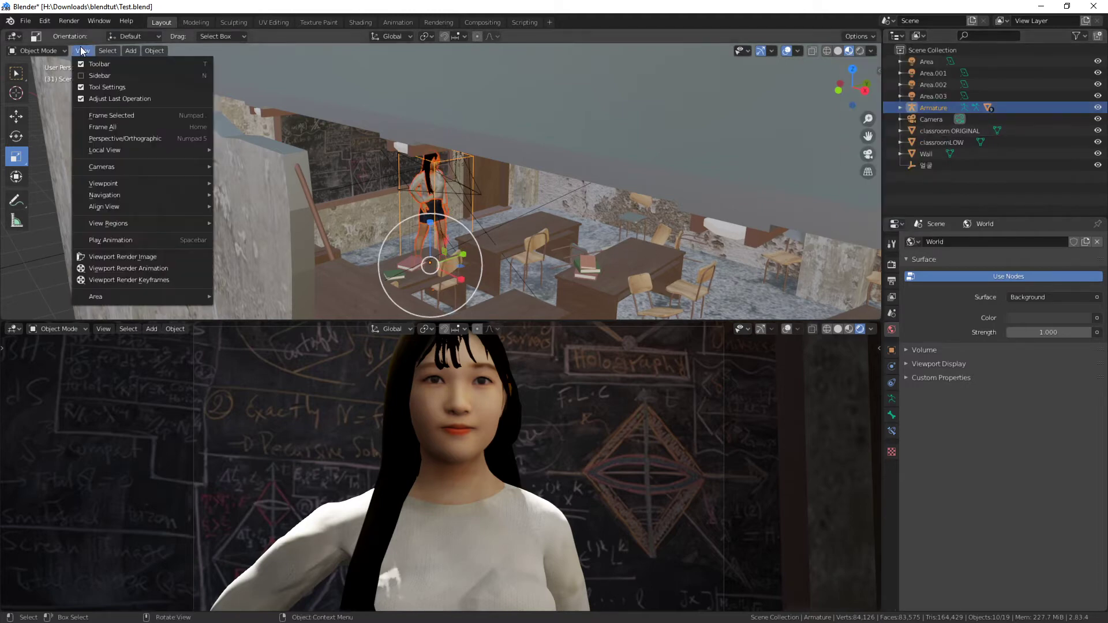
pyautogui.moveTo(174, 149)
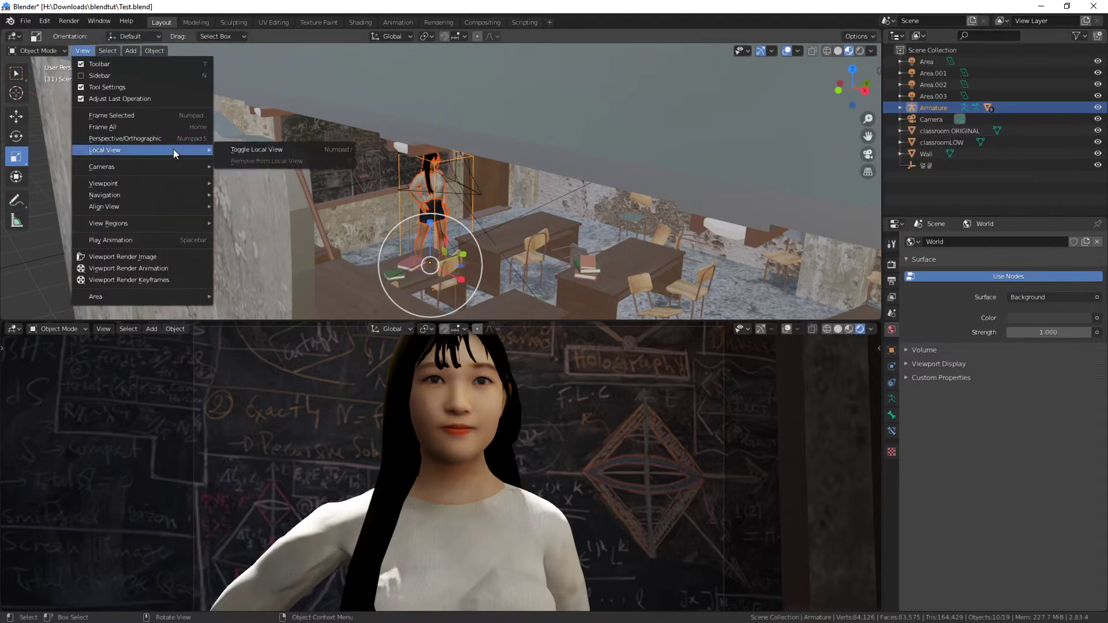
pyautogui.click(237, 148)
pyautogui.moveTo(377, 153)
pyautogui.mouseDown(button='middle')
pyautogui.moveTo(309, 147)
pyautogui.moveTo(391, 151)
pyautogui.mouseUp(button='middle')
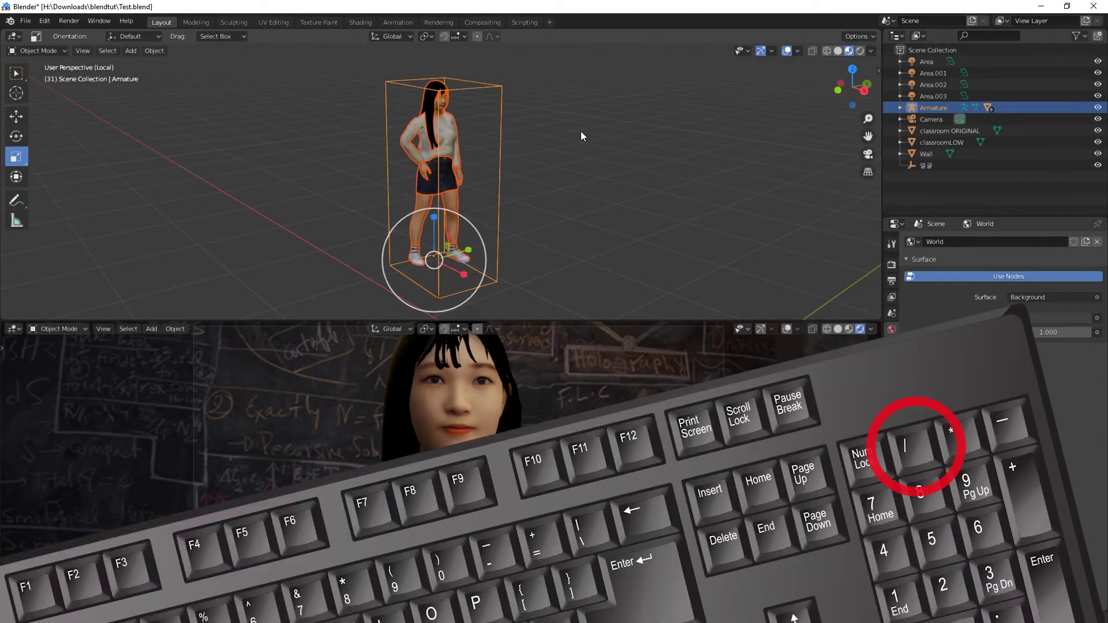
pyautogui.press('KP_Divide')
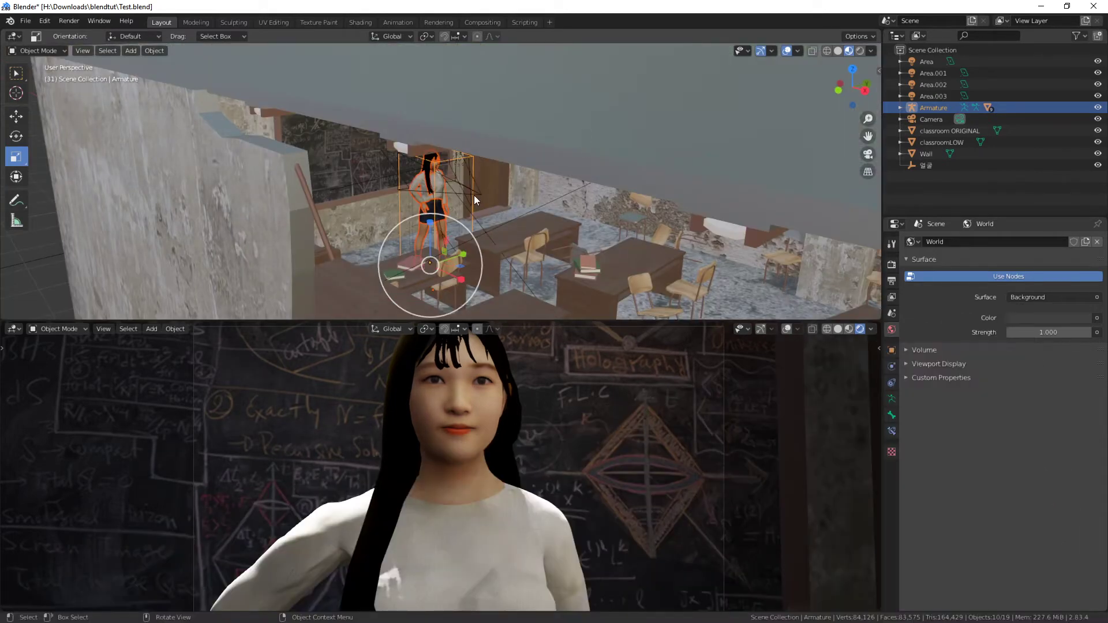
# Step: Orbit outside the room and select every object in the scene
pyautogui.scroll(-5, 473, 195)
pyautogui.moveTo(447, 189); pyautogui.dragTo(489, 197, button='middle')
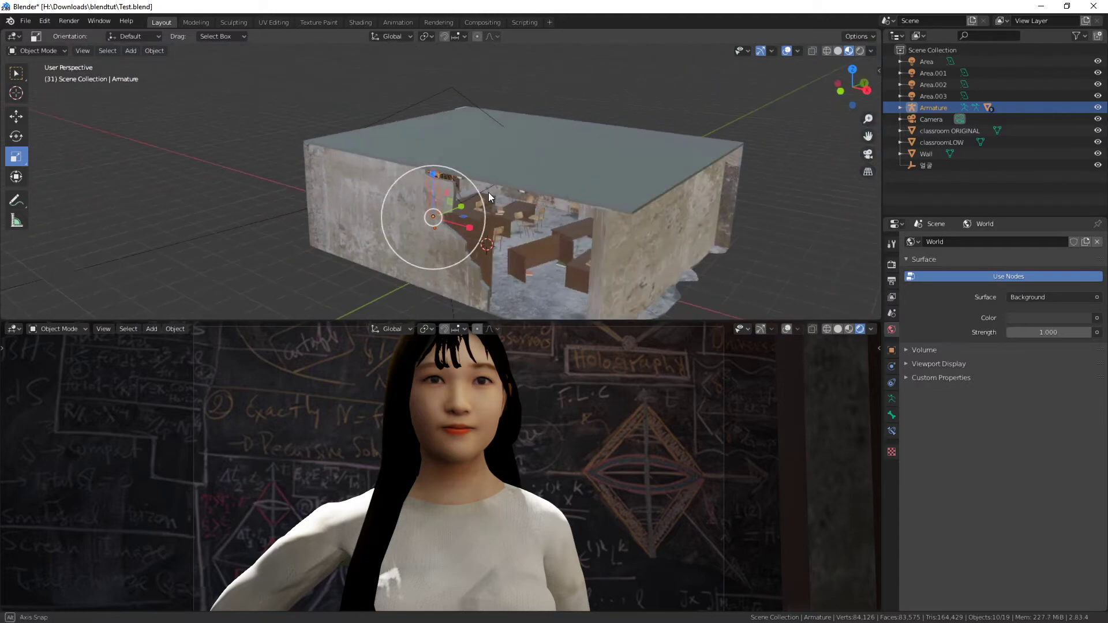
pyautogui.click(112, 53)
pyautogui.click(160, 65)
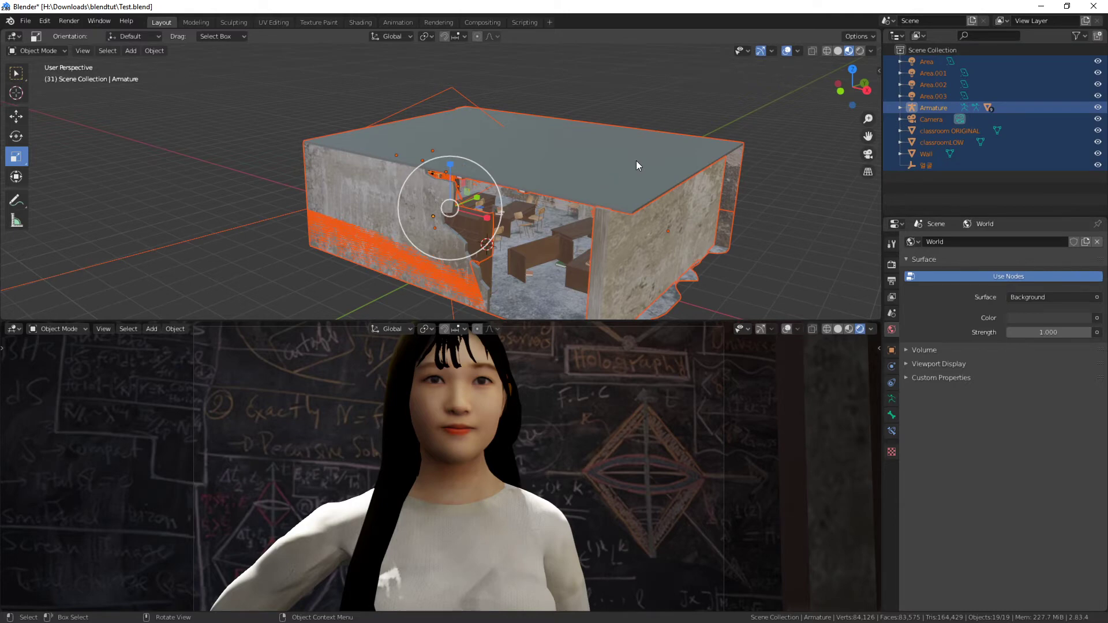
# Step: Deselect classroom ORIGINAL and classroomLOW, keeping Wall as the active object
pyautogui.keyDown('shift'); pyautogui.click(601, 137); pyautogui.keyUp('shift')
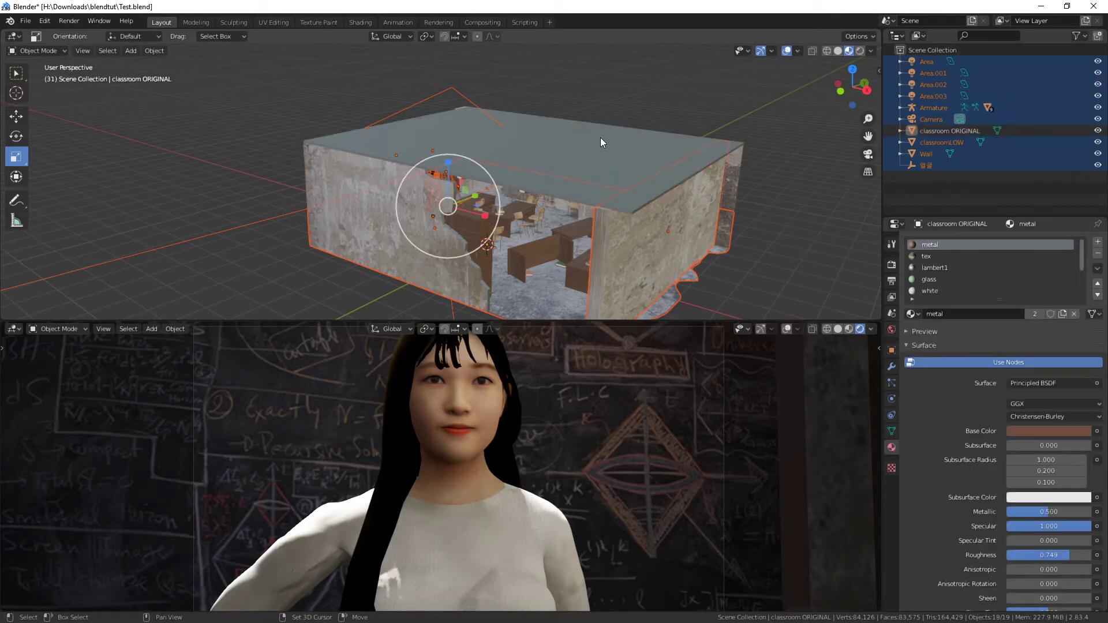
pyautogui.keyDown('shift'); pyautogui.click(662, 233); pyautogui.keyUp('shift')
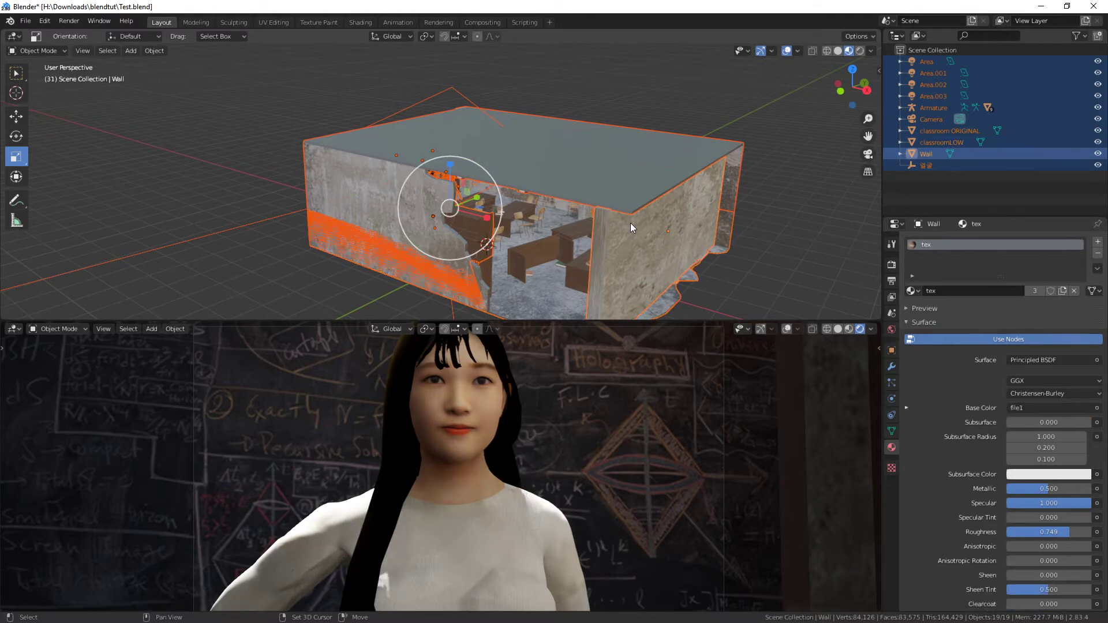
pyautogui.keyDown('shift'); pyautogui.click(630, 223); pyautogui.keyUp('shift')
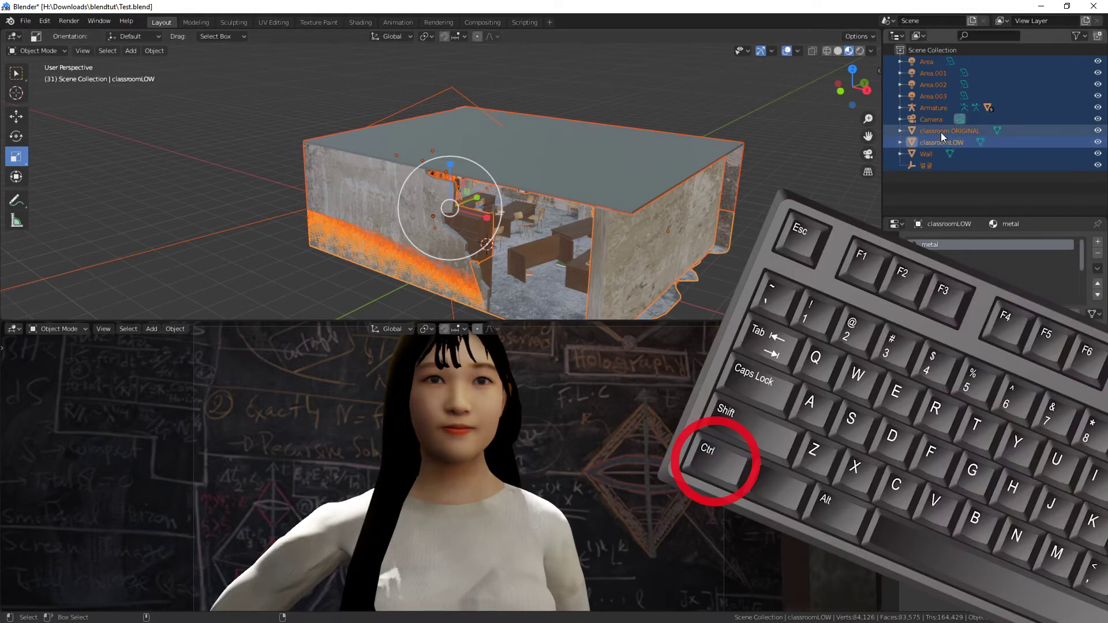
pyautogui.keyDown('ctrl'); pyautogui.click(941, 133); pyautogui.keyUp('ctrl')
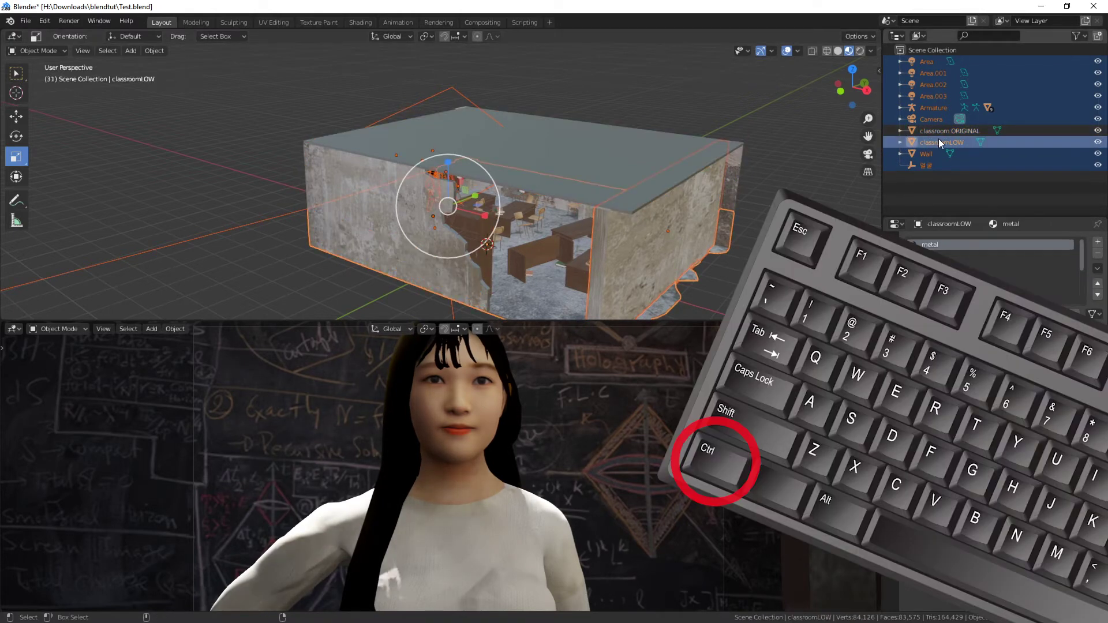
pyautogui.keyDown('ctrl'); pyautogui.click(958, 142); pyautogui.keyUp('ctrl')
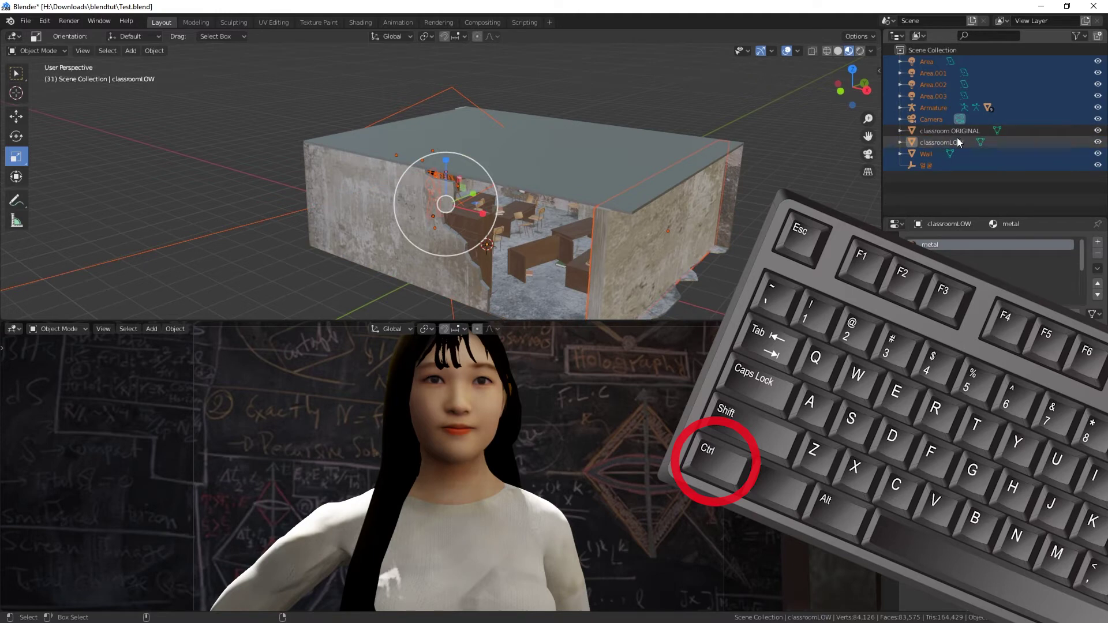
pyautogui.keyDown('ctrl'); pyautogui.click(928, 154); pyautogui.keyUp('ctrl')
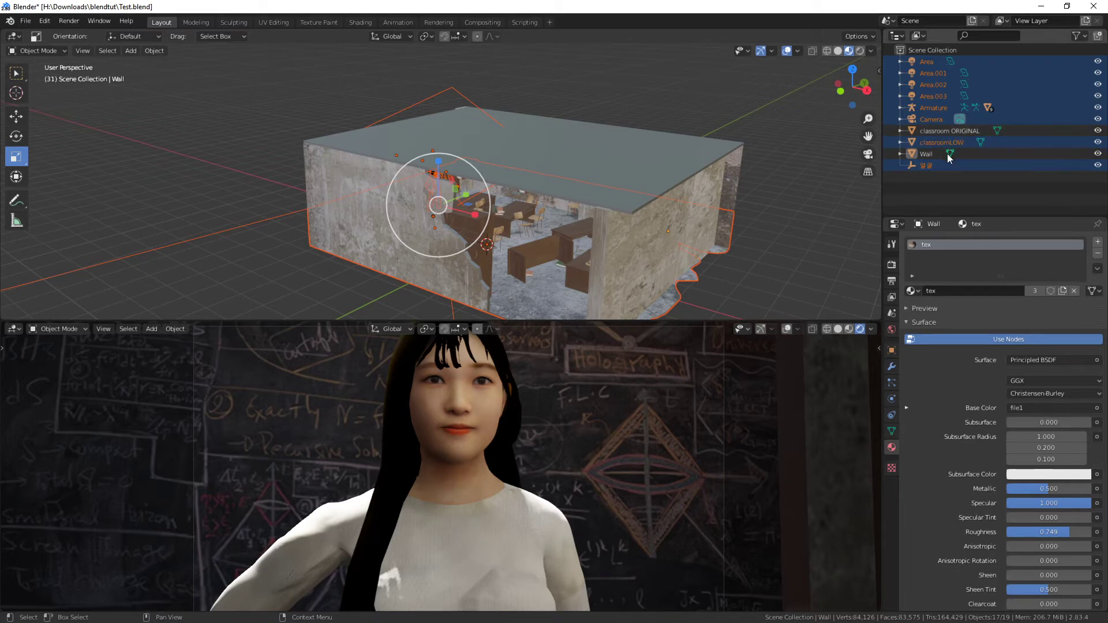
pyautogui.click(83, 51)
# Step: Toggle Local View to isolate the selected objects in the top viewport
pyautogui.moveTo(179, 150)
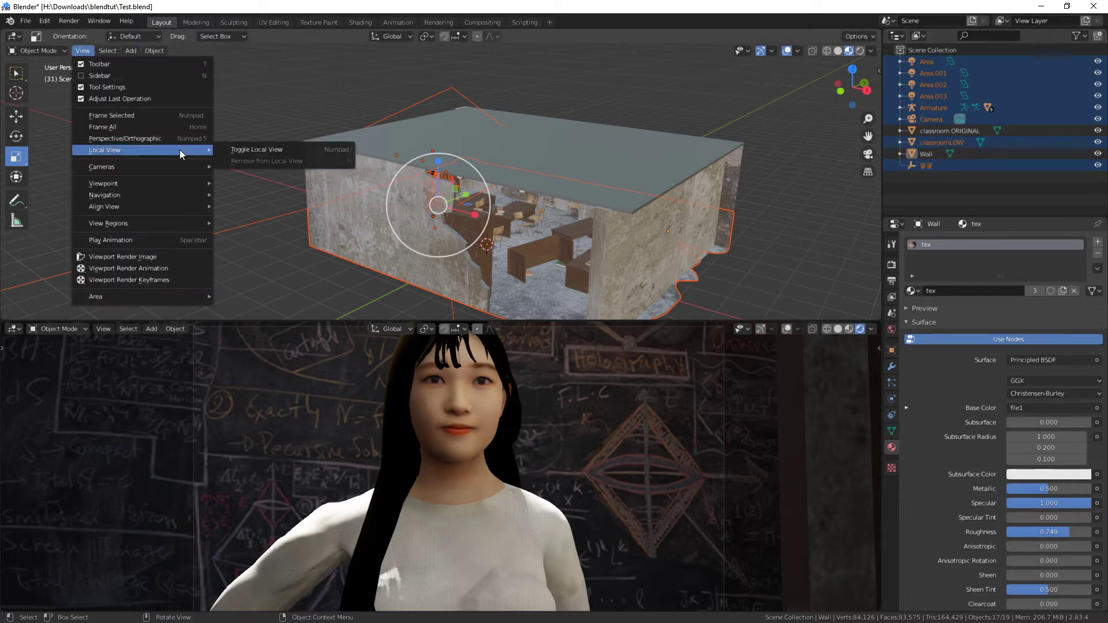
pyautogui.click(246, 150)
pyautogui.click(247, 146)
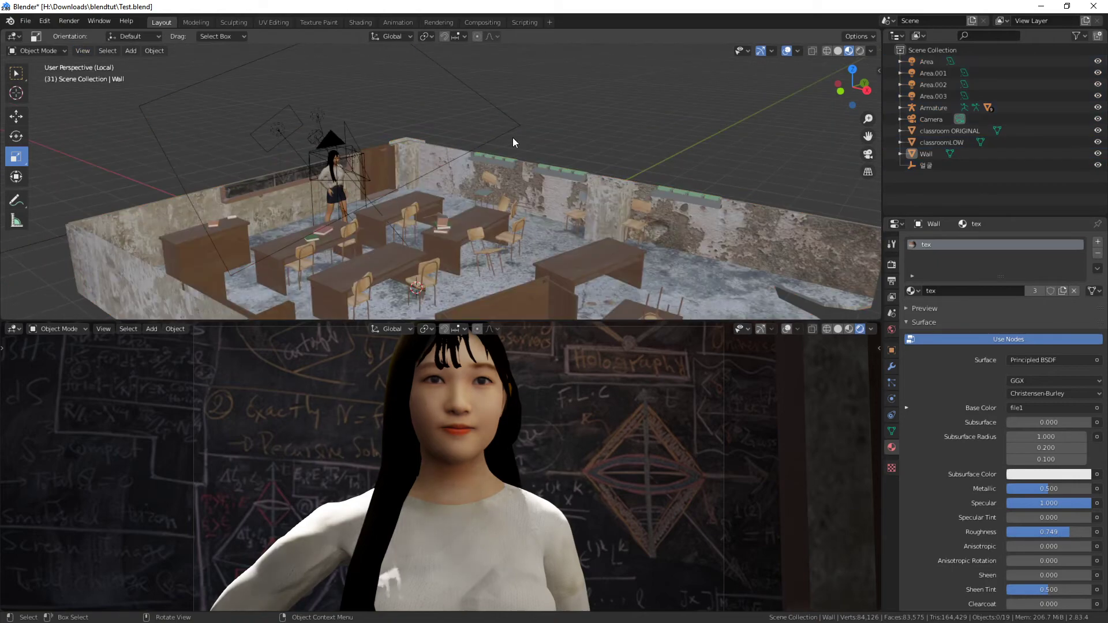
# Step: Fly through the classroom with walk navigation (Shift+`, W/S), then exit Local View with Numpad /
pyautogui.hotkey('shift', '`')
pyautogui.press('w')
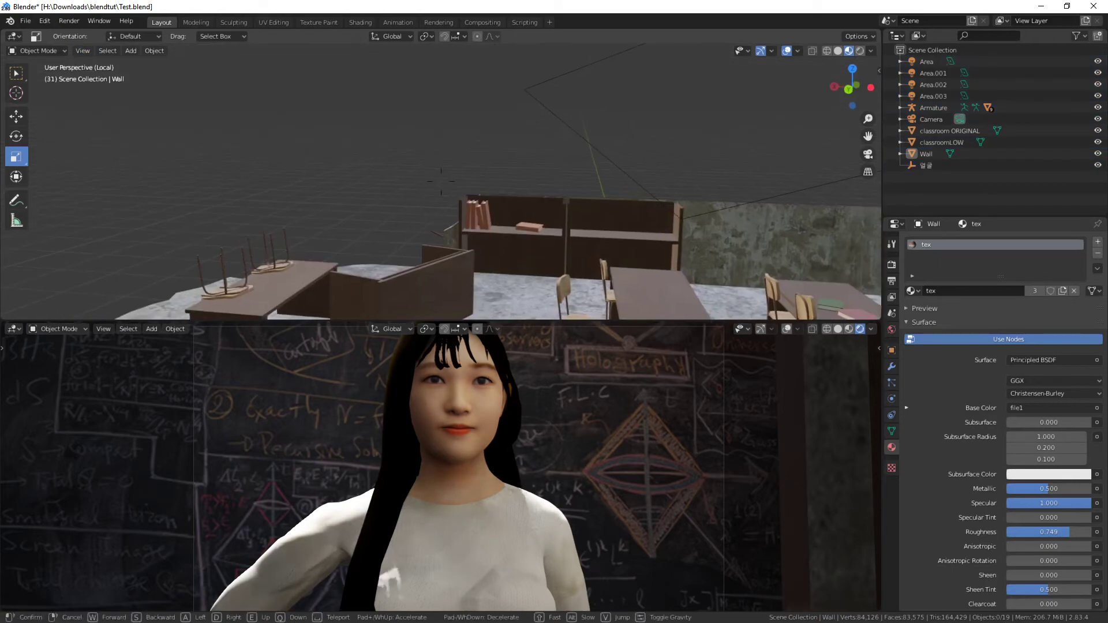
pyautogui.press('s')
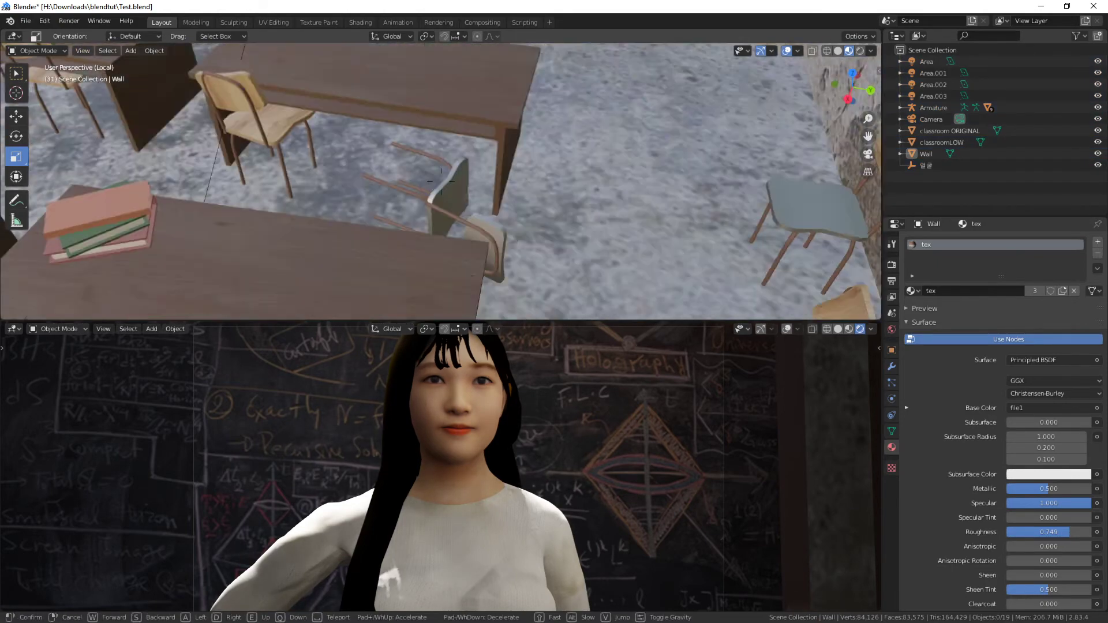
pyautogui.press('Return')
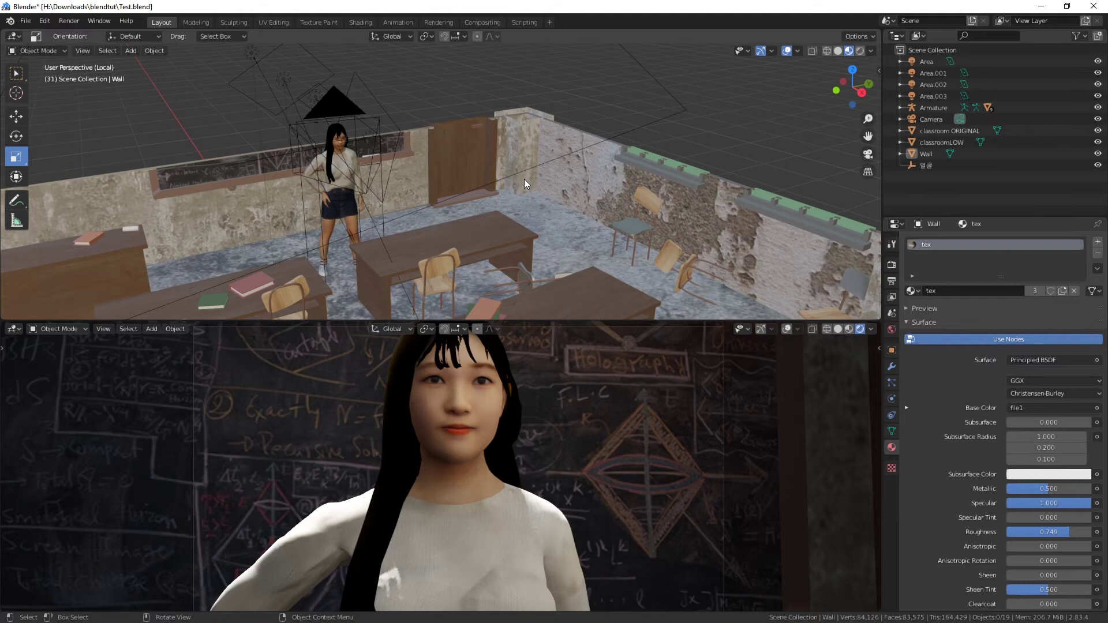
pyautogui.press('KP_Divide')
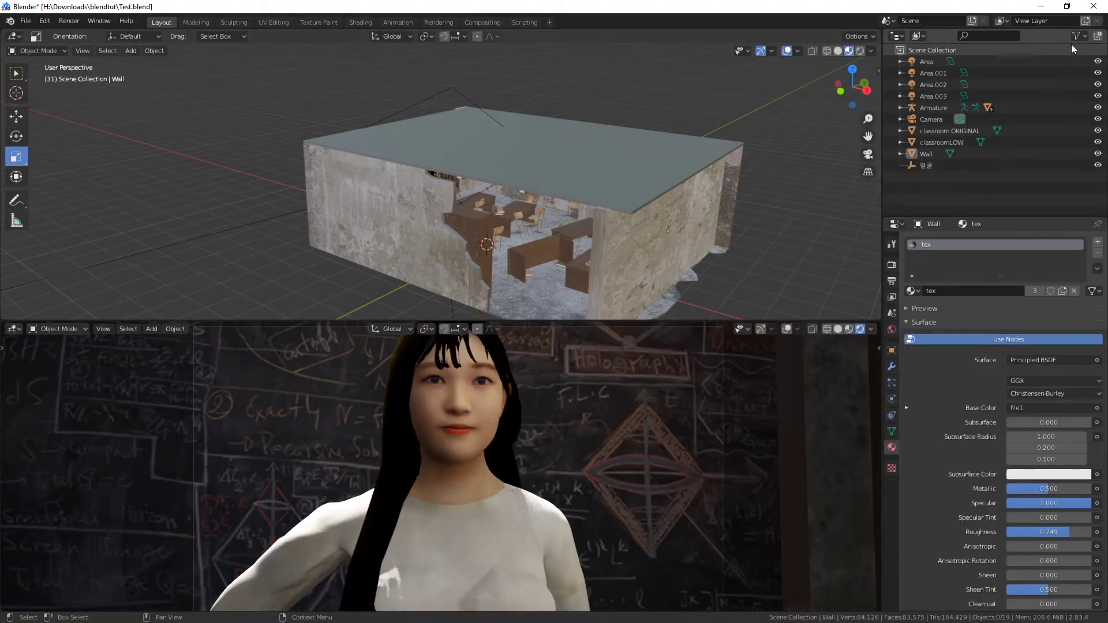
# Step: Add a new collection, name it 'Block', and drag classroom ORIGINAL and Wall into it
pyautogui.click(1099, 37)
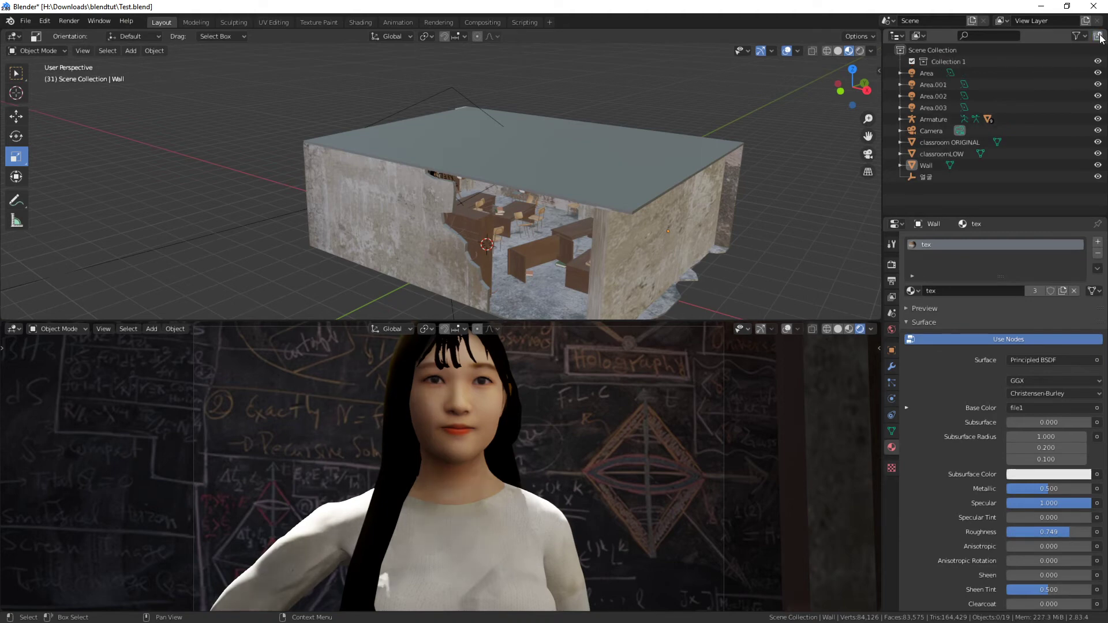
pyautogui.doubleClick(947, 61)
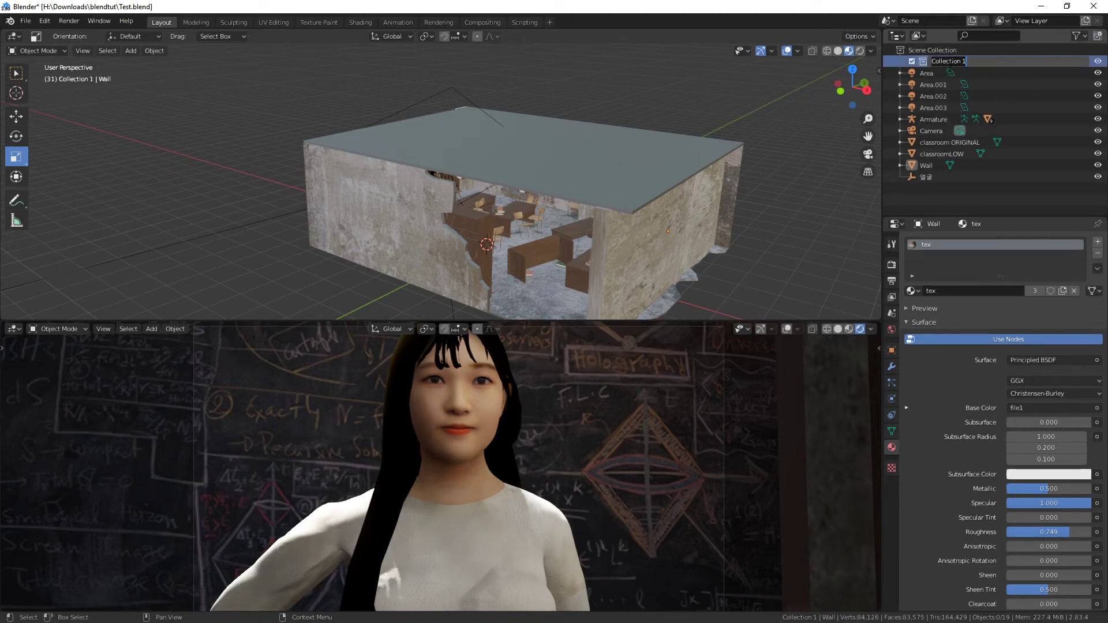
pyautogui.write('Block')
pyautogui.press('Return')
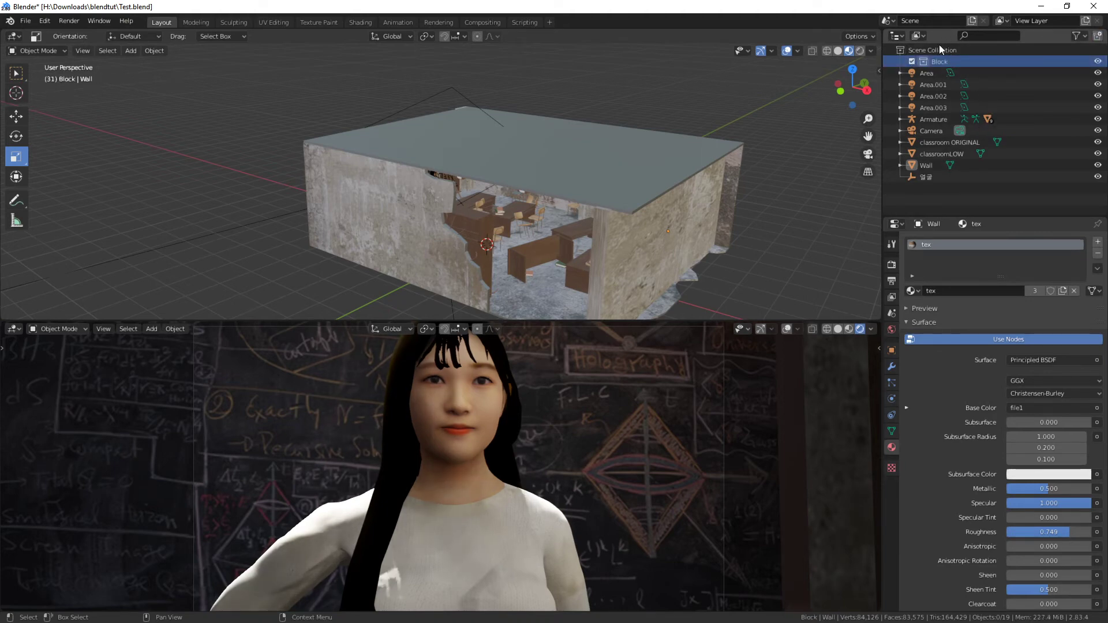
pyautogui.moveTo(938, 145); pyautogui.dragTo(951, 61)
pyautogui.moveTo(941, 164); pyautogui.dragTo(952, 71)
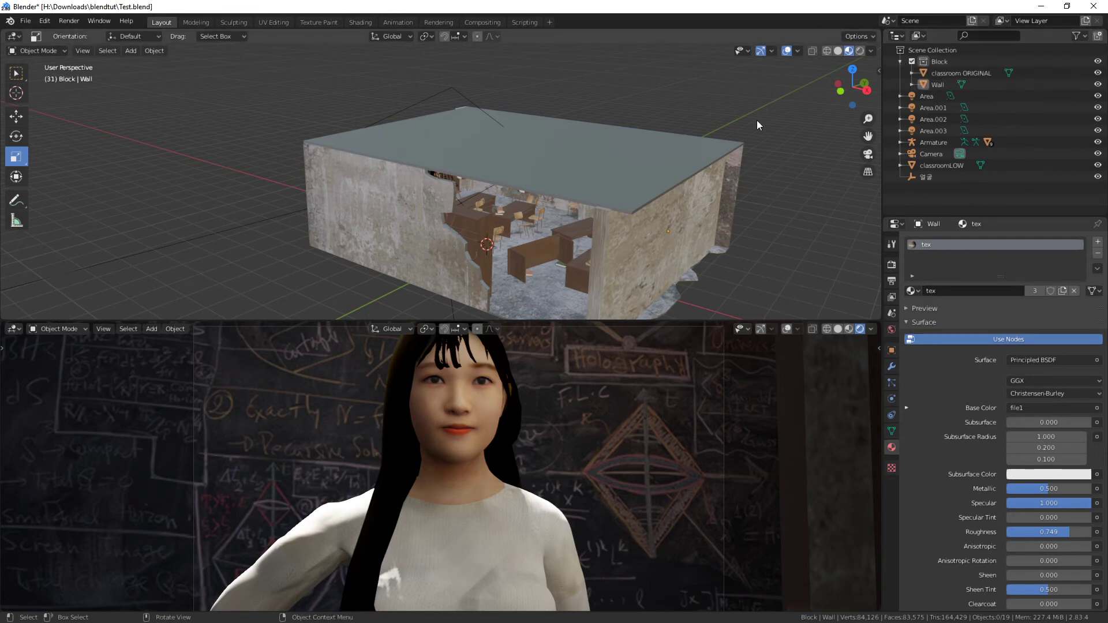
# Step: Show the top viewport's sidebar View tab with the View and 3D Cursor panels collapsed
pyautogui.press('n')
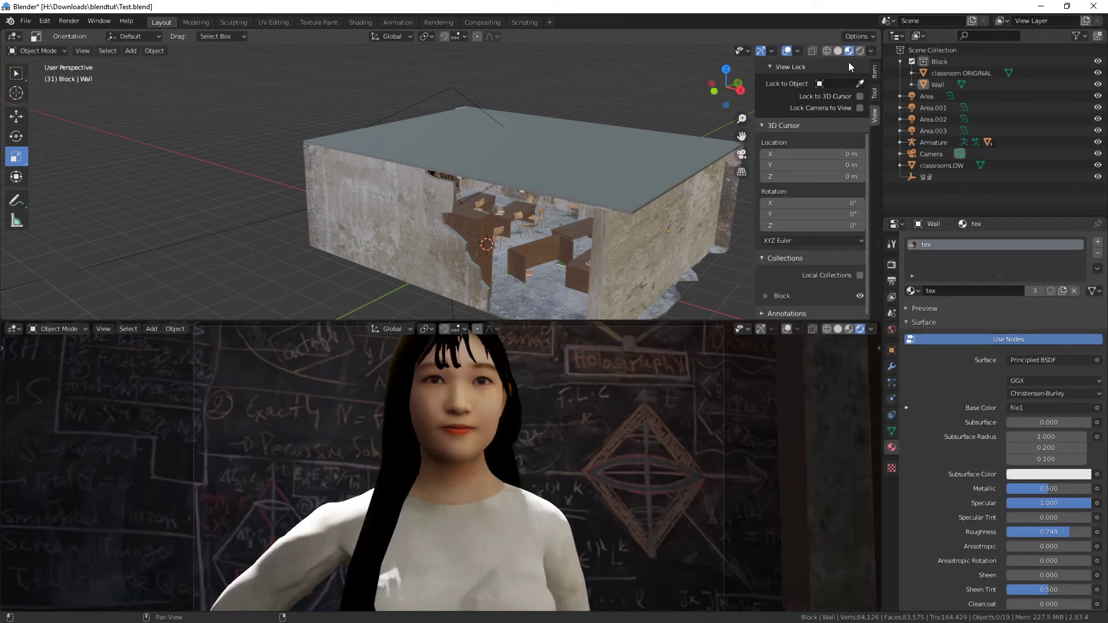
pyautogui.click(875, 71)
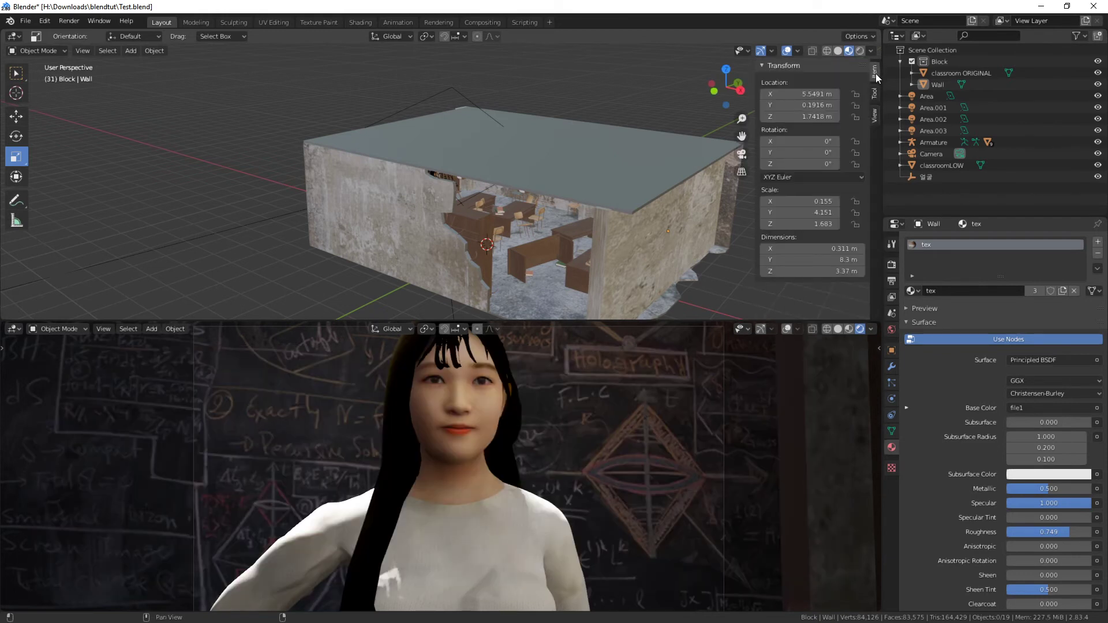
pyautogui.click(875, 118)
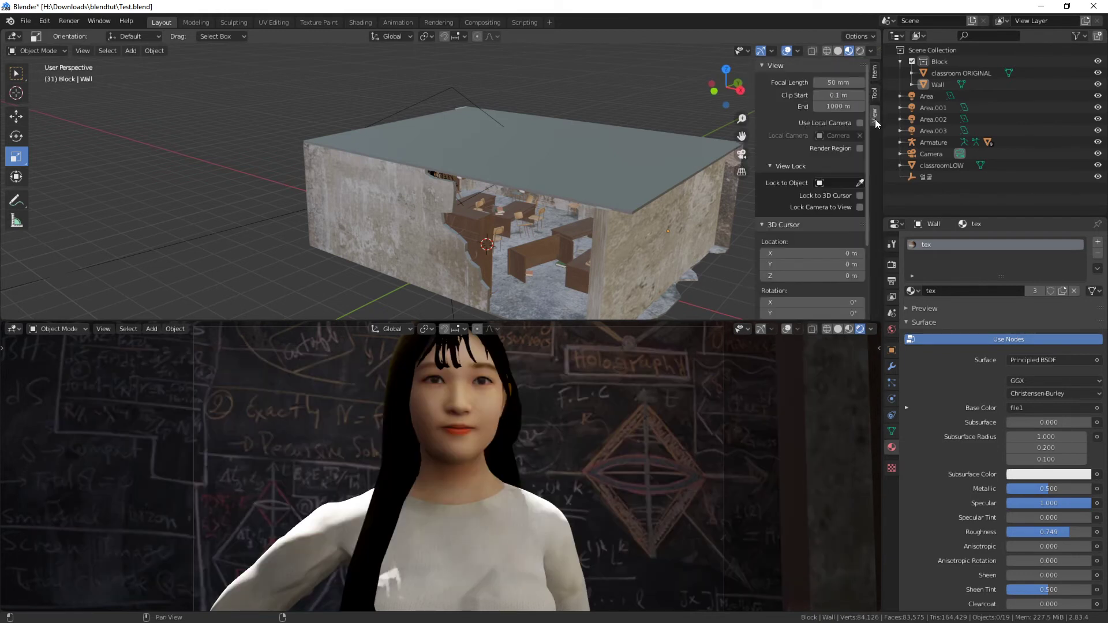
pyautogui.click(767, 66)
pyautogui.click(768, 81)
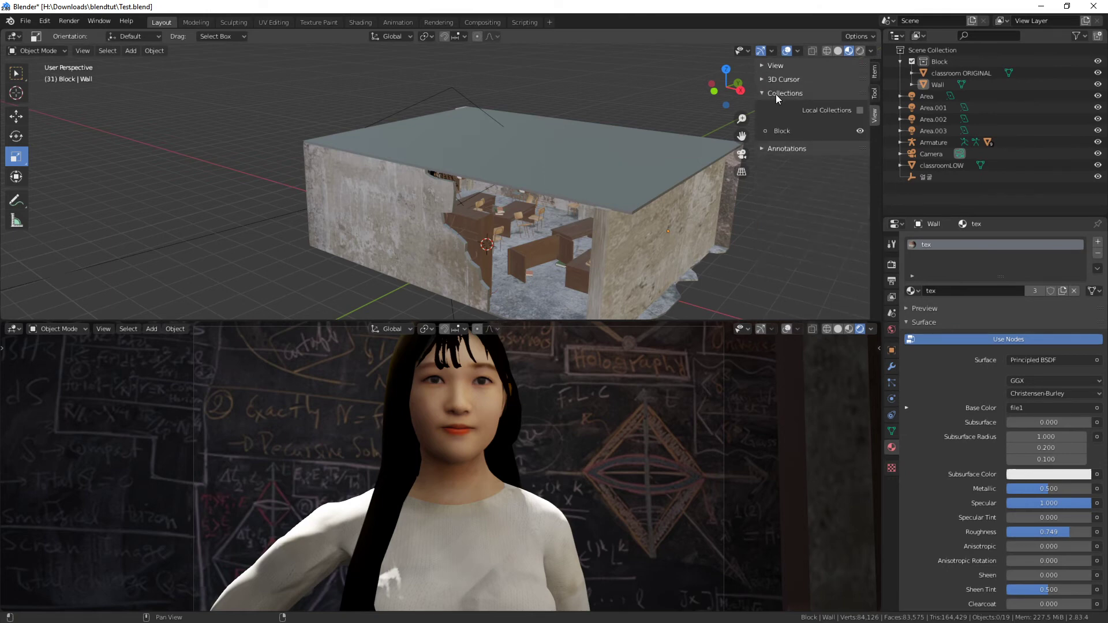
# Step: Test Local Collections and hiding Block in the top viewport, then turn Local Collections off
pyautogui.click(860, 110)
pyautogui.click(860, 132)
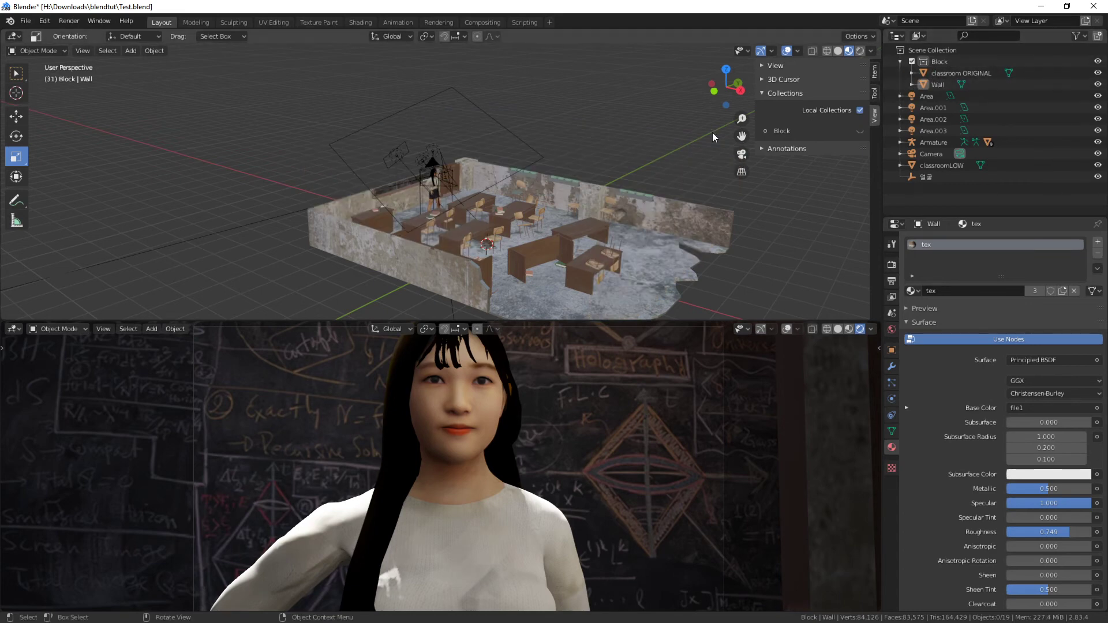
pyautogui.moveTo(713, 133); pyautogui.dragTo(593, 172, button='middle')
pyautogui.scroll(-3, 722, 450)
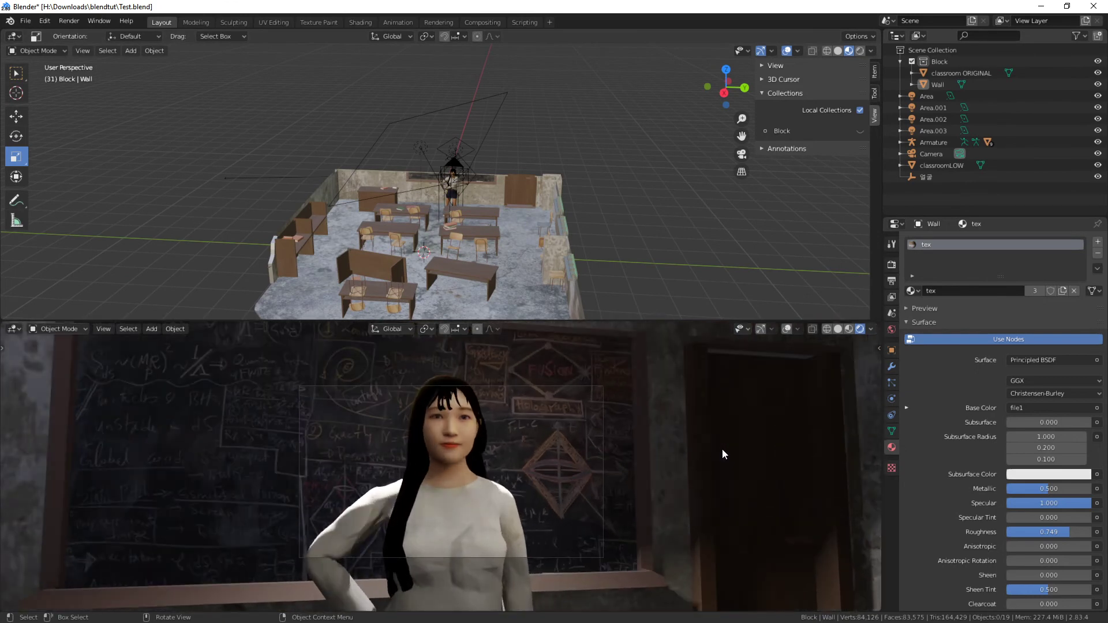
pyautogui.scroll(2, 722, 449)
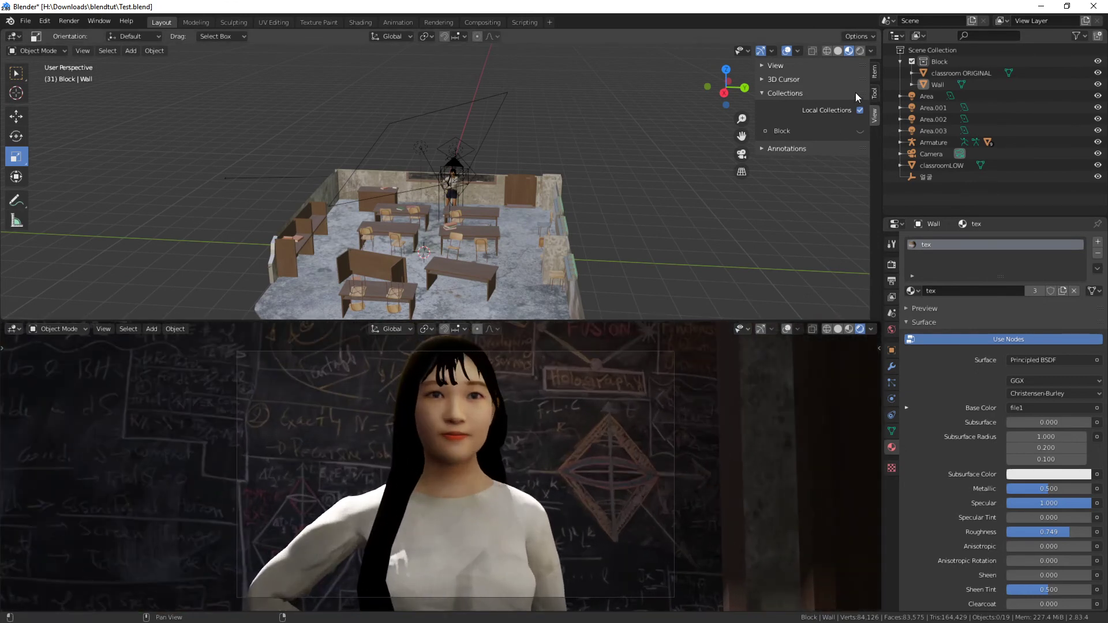
pyautogui.click(860, 110)
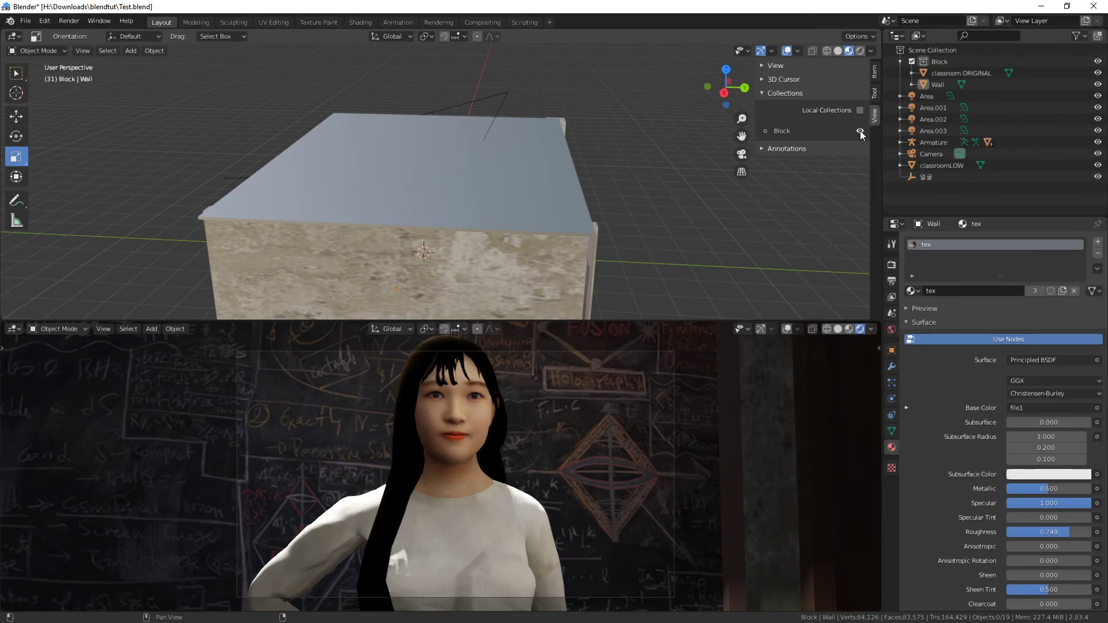
pyautogui.click(860, 131)
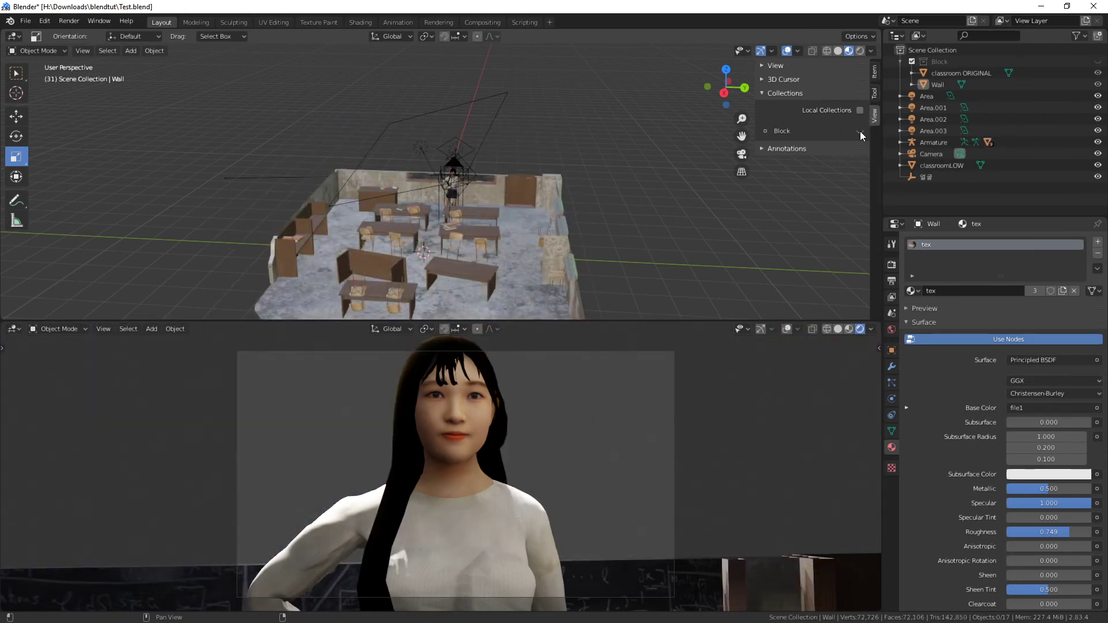
# Step: Make the Block collection visible again and re-enable Local Collections in the top viewport
pyautogui.click(860, 131)
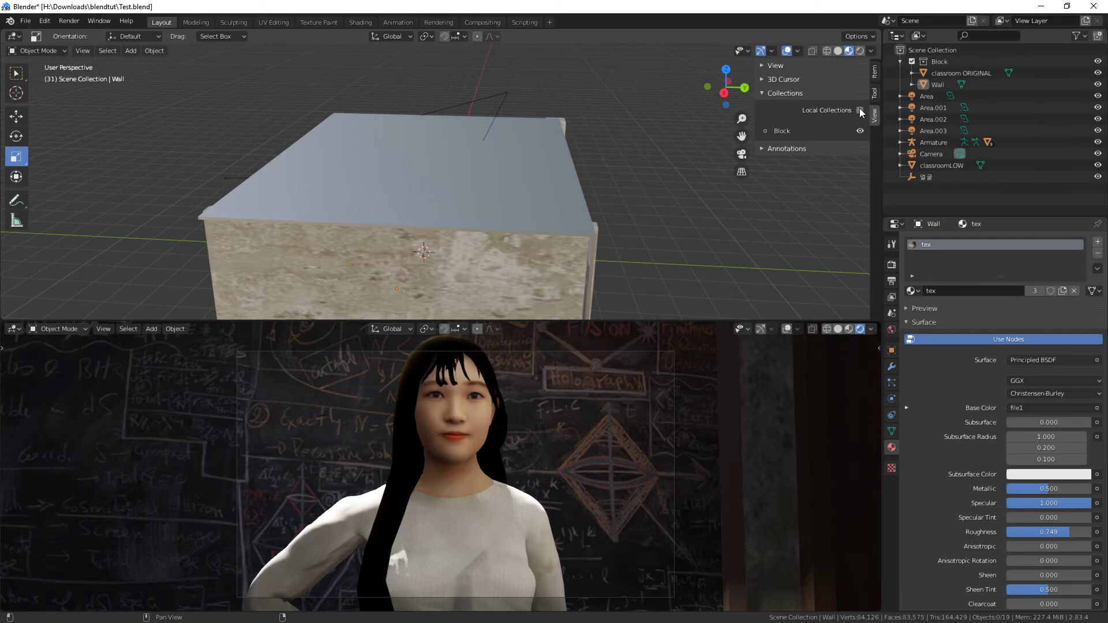
pyautogui.click(860, 109)
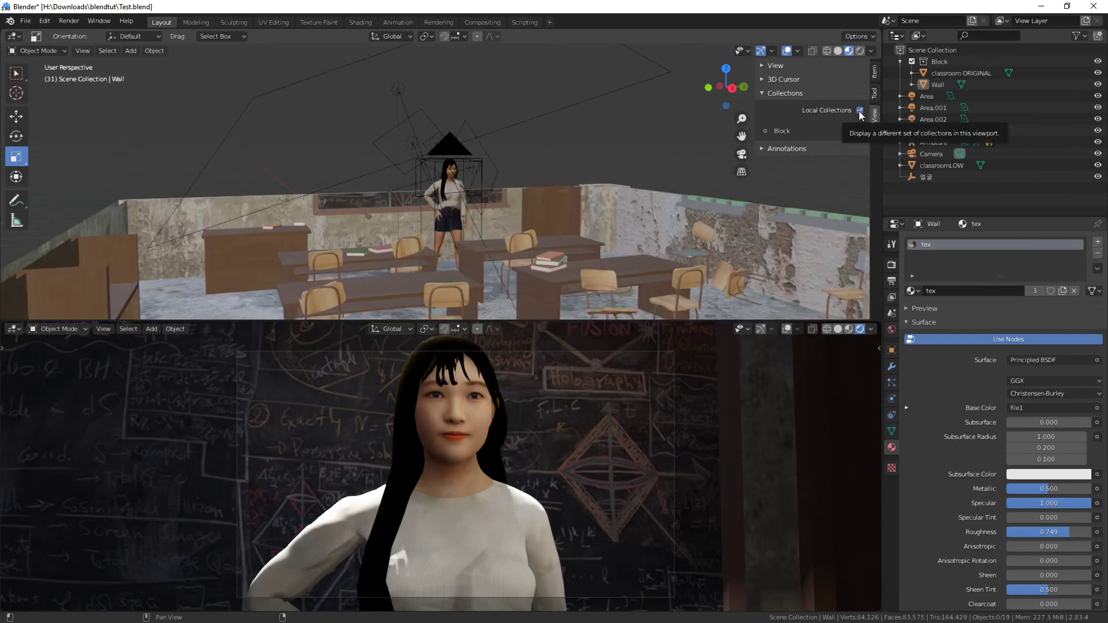
pyautogui.press('n')
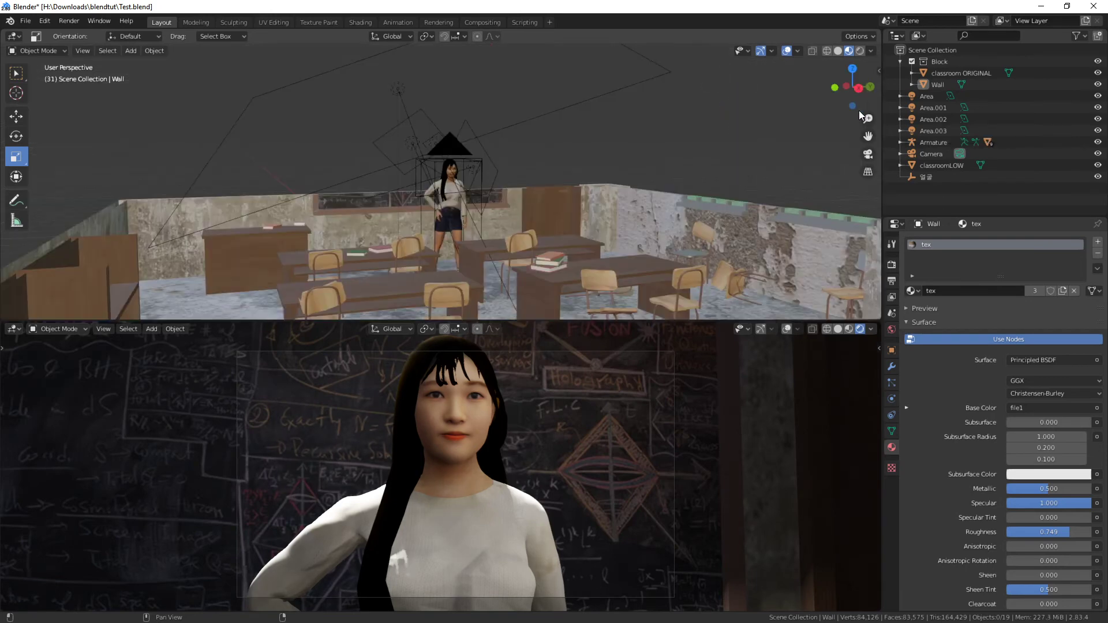
pyautogui.click(879, 71)
pyautogui.moveTo(757, 74); pyautogui.dragTo(829, 94)
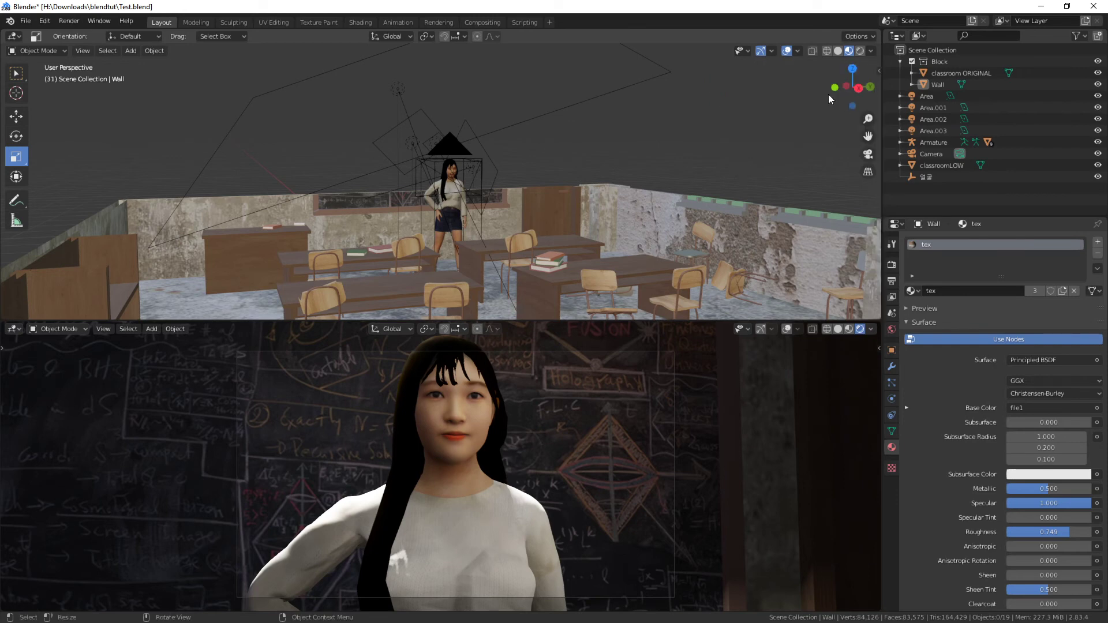
# Step: Hide Block's walls and roof only in the top viewport, close the sidebar, and view the desks from above
pyautogui.press('n')
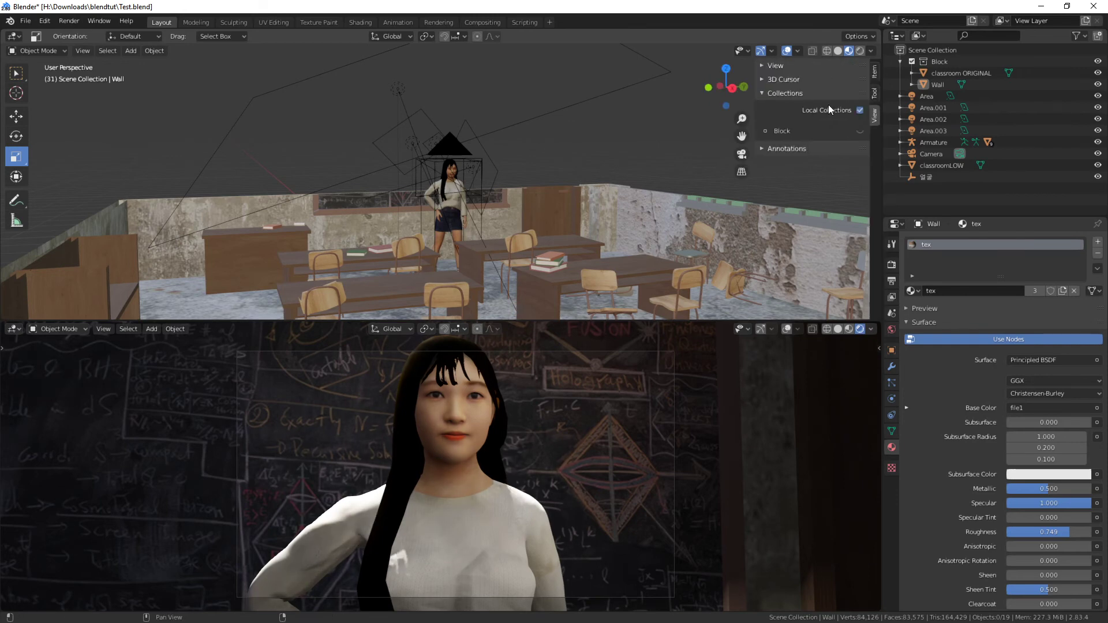
pyautogui.click(860, 110)
pyautogui.moveTo(858, 107); pyautogui.dragTo(662, 154, button='middle')
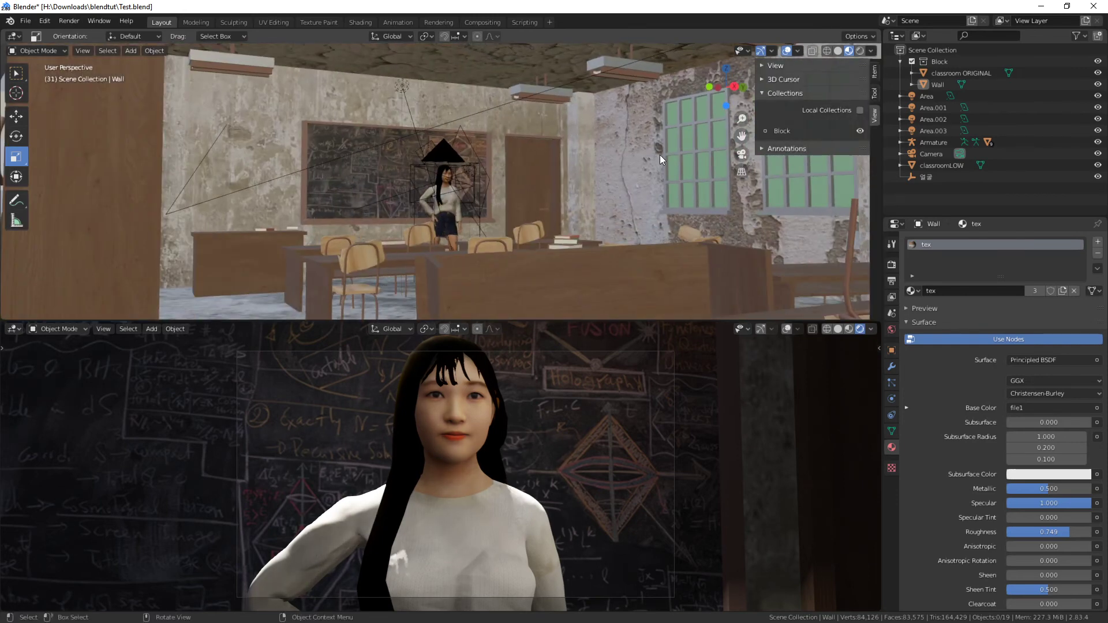
pyautogui.click(860, 110)
pyautogui.press('n')
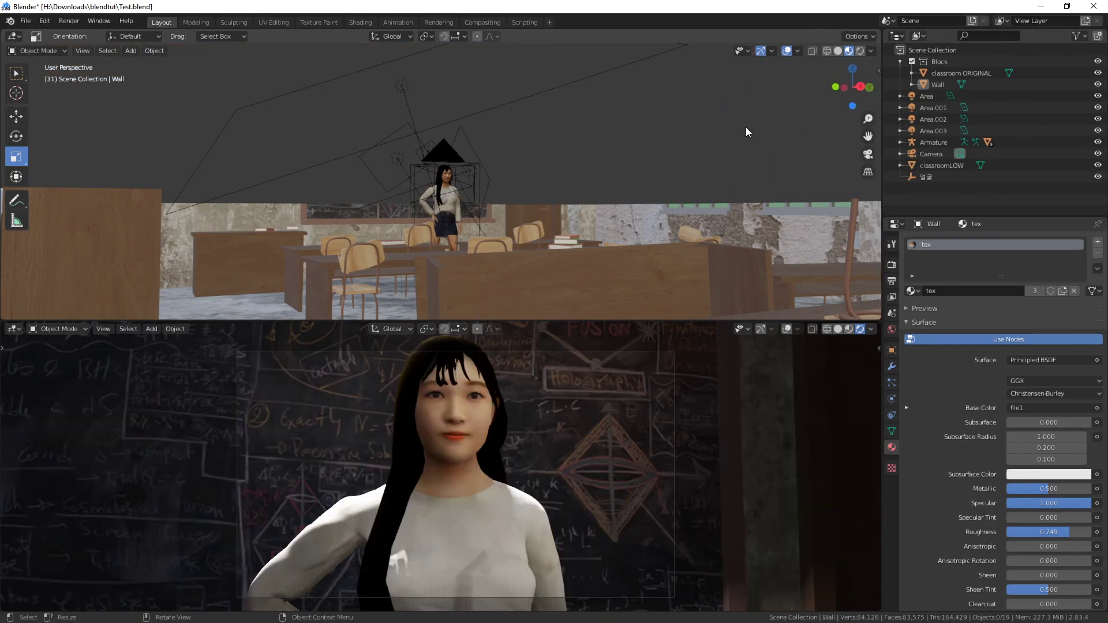
pyautogui.moveTo(708, 123); pyautogui.dragTo(654, 150, button='middle')
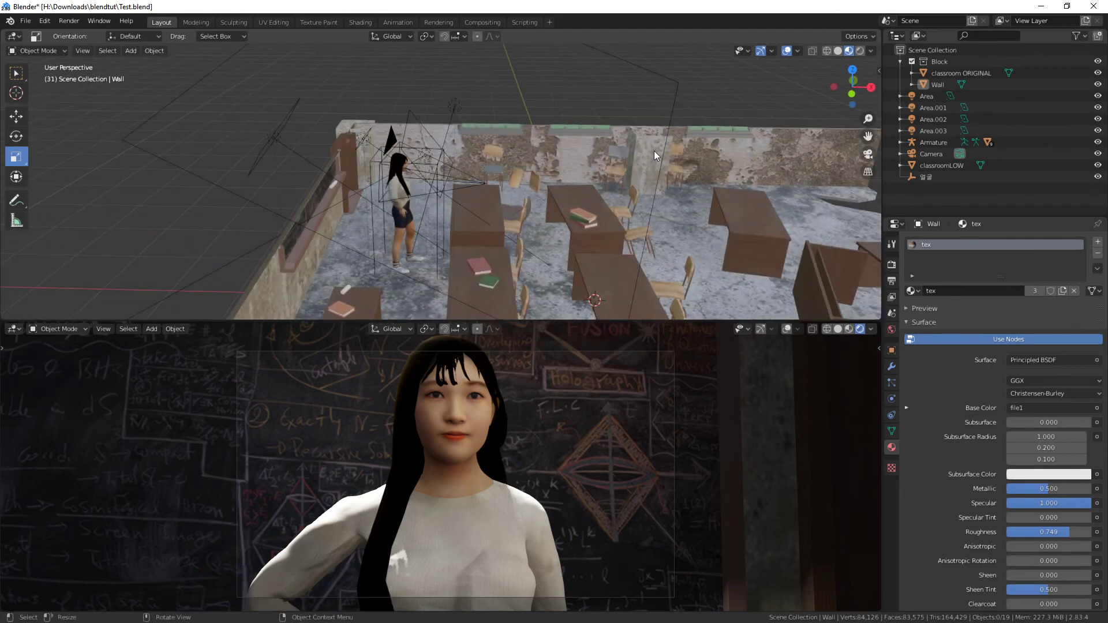
pyautogui.moveTo(453, 147); pyautogui.dragTo(467, 186, button='middle')
pyautogui.scroll(6, 467, 167)
pyautogui.moveTo(463, 136); pyautogui.dragTo(576, 142, button='middle')
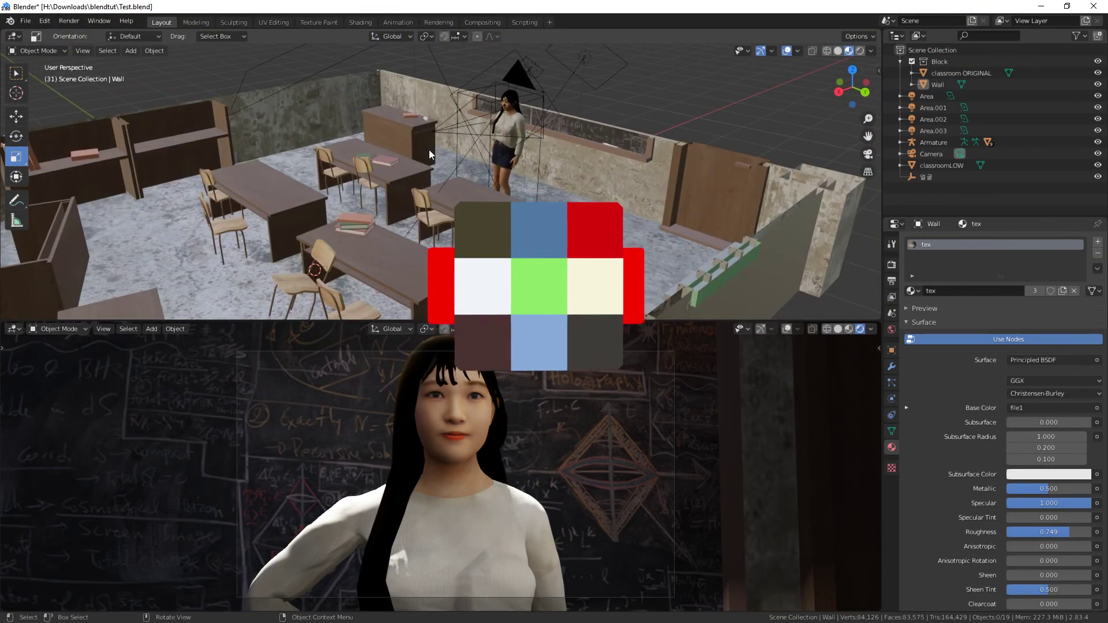
pyautogui.moveTo(430, 153); pyautogui.dragTo(481, 151, button='middle')
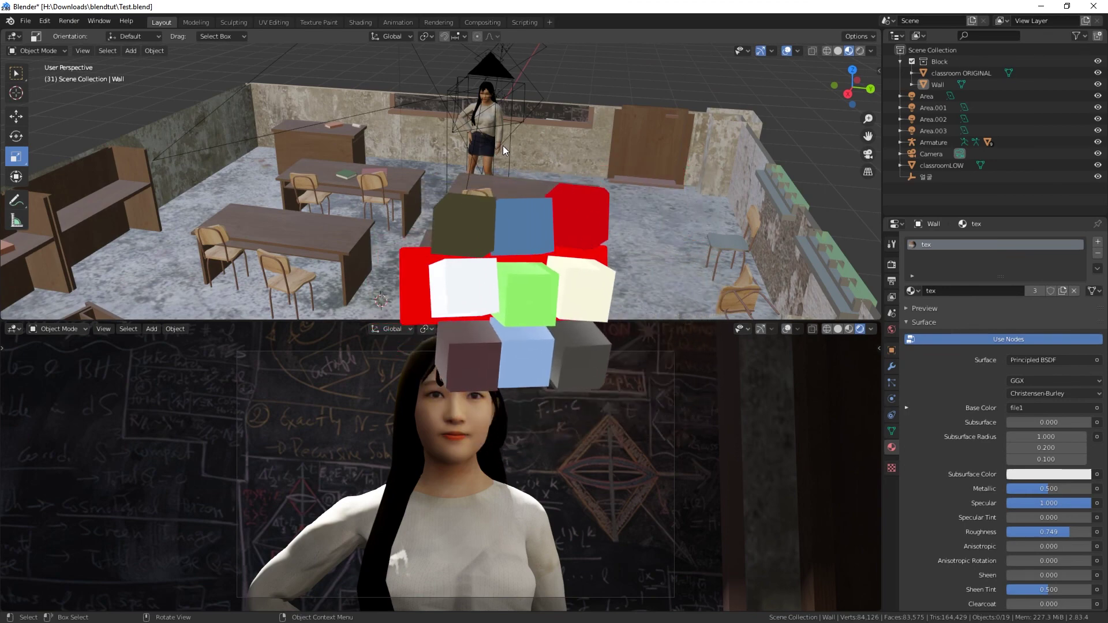
pyautogui.moveTo(455, 151); pyautogui.dragTo(657, 179, button='middle')
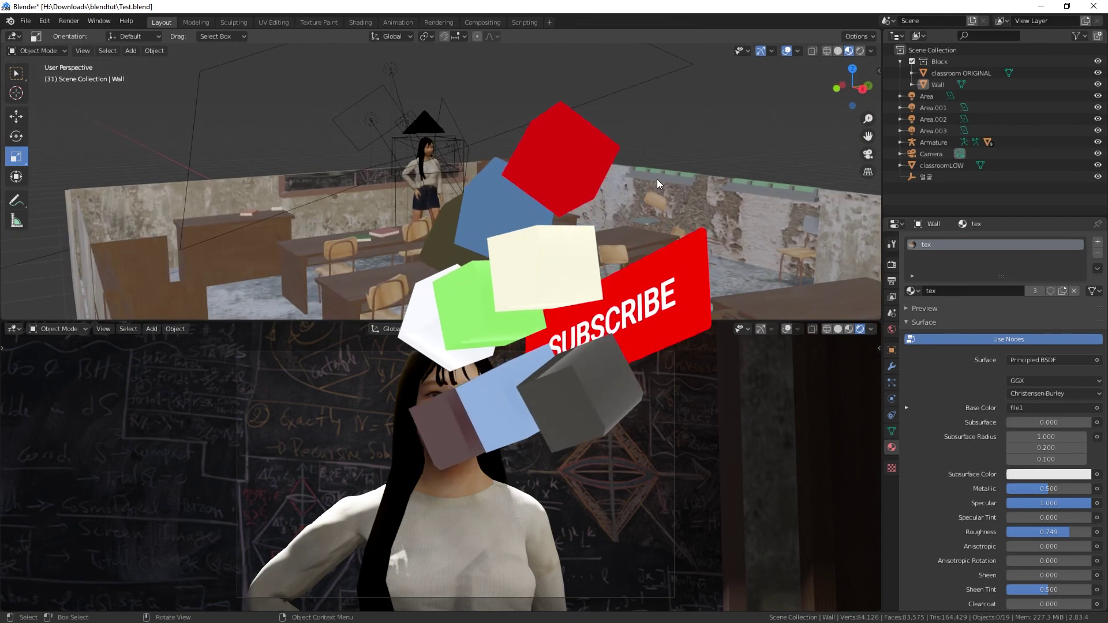